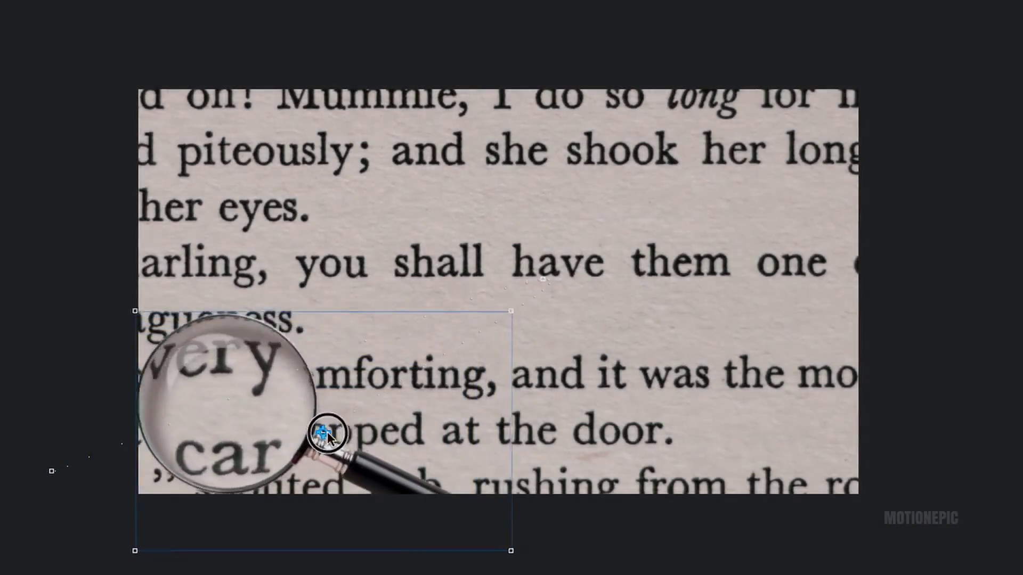
Drag the magnifying glass up in the Viewer over the word 'shall'.
drag(327, 433, 568, 287)
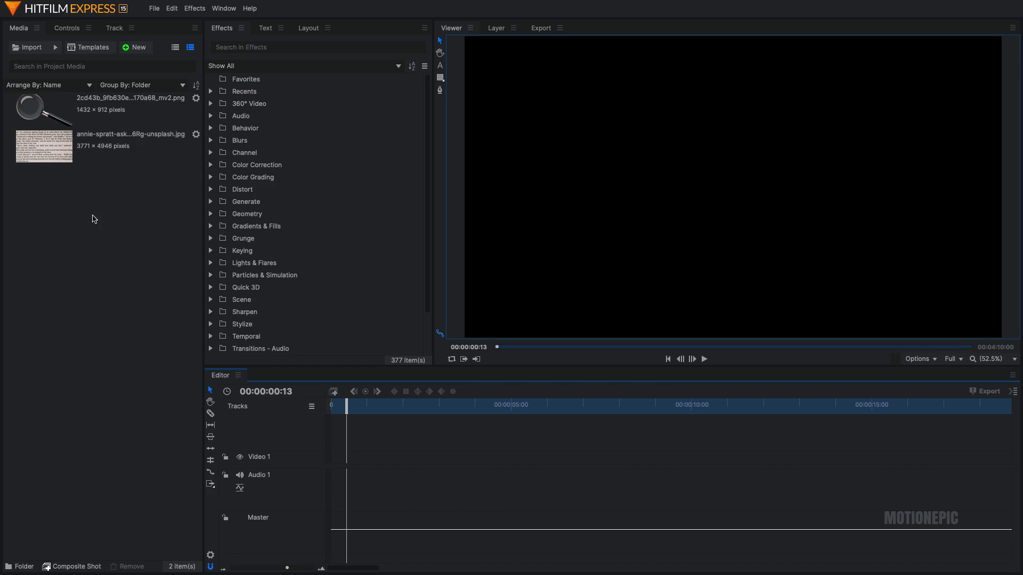
click(100, 109)
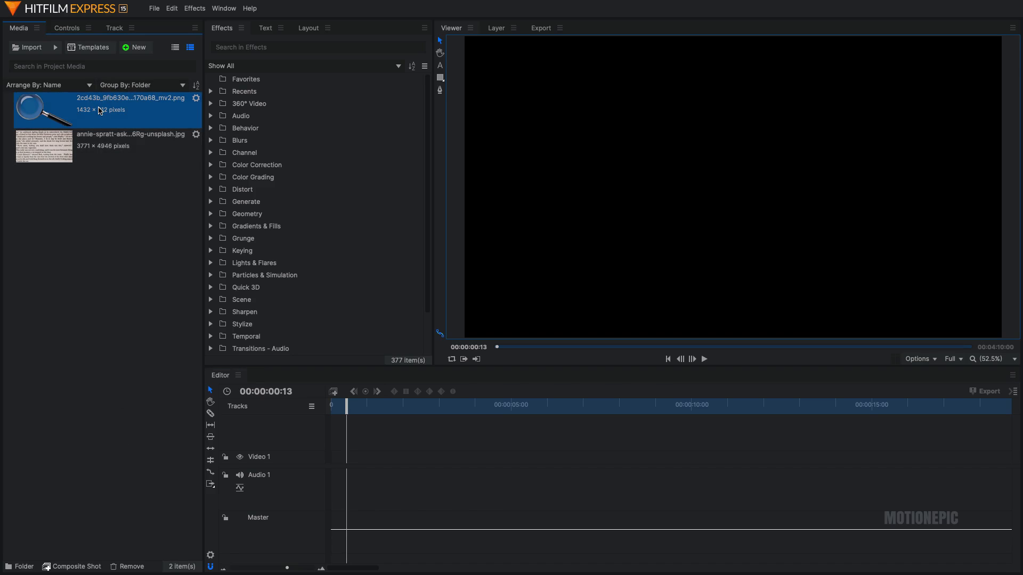
click(108, 152)
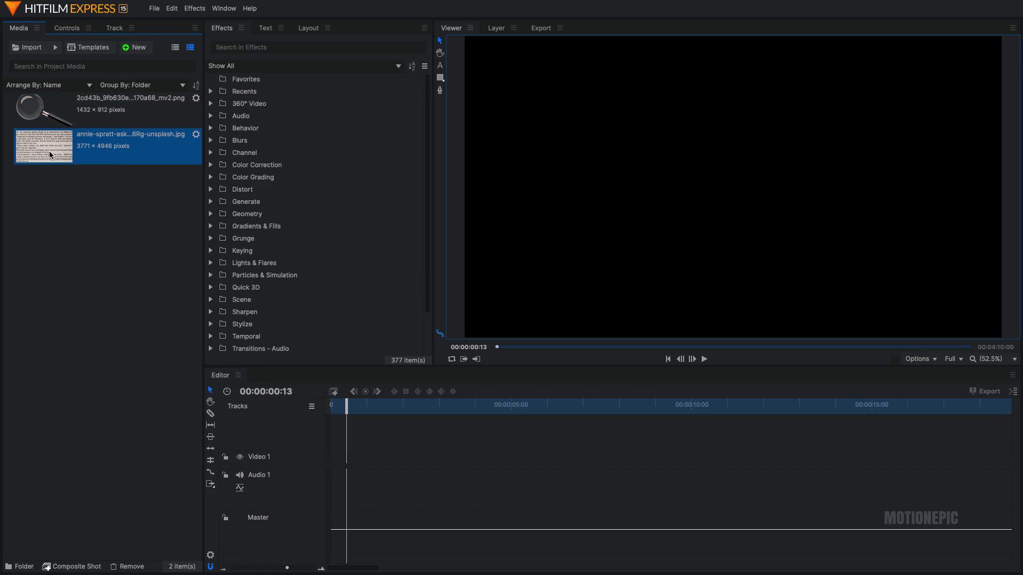
double_click(112, 150)
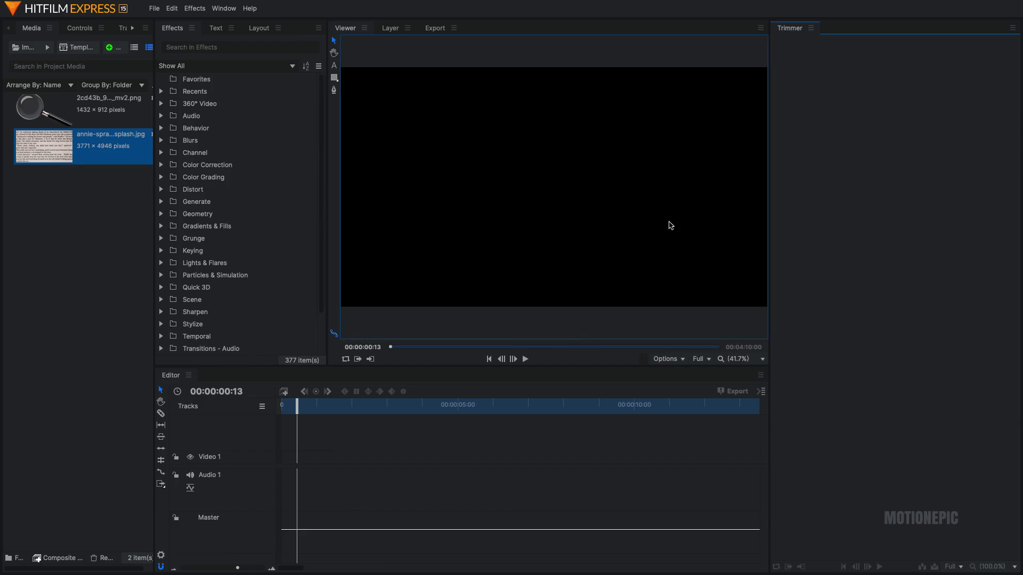
click(810, 28)
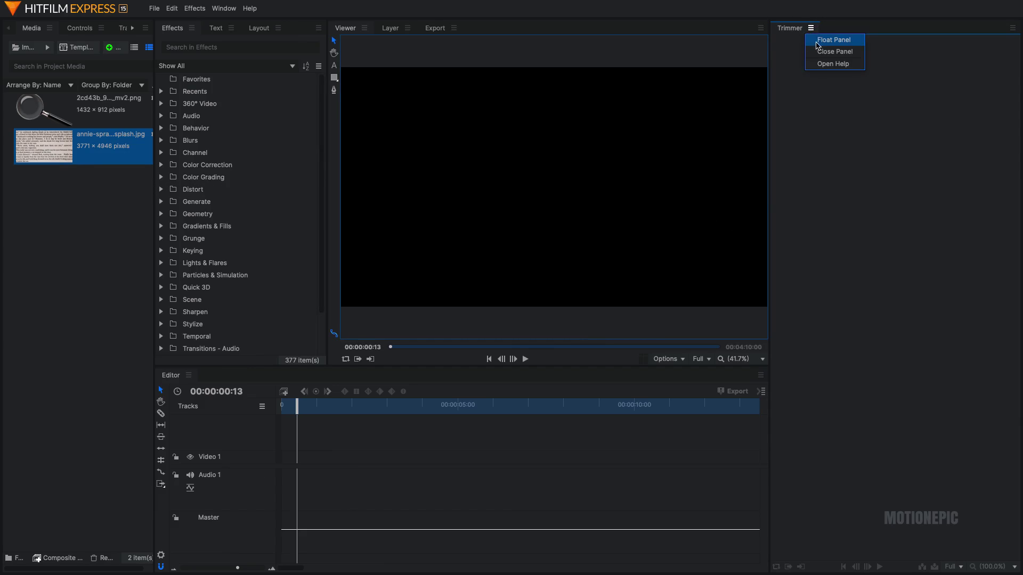
click(820, 50)
double_click(70, 110)
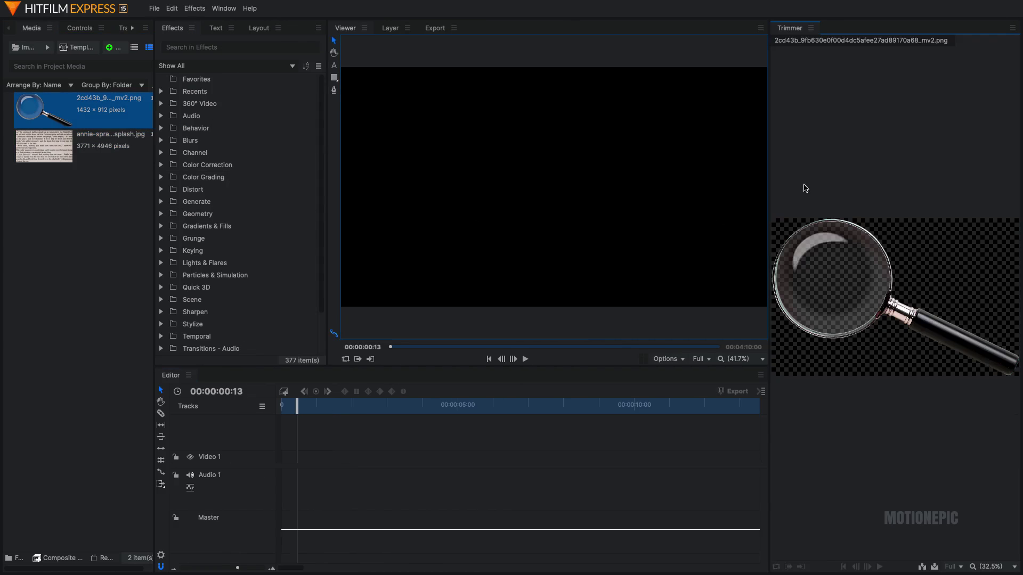
click(811, 28)
click(840, 50)
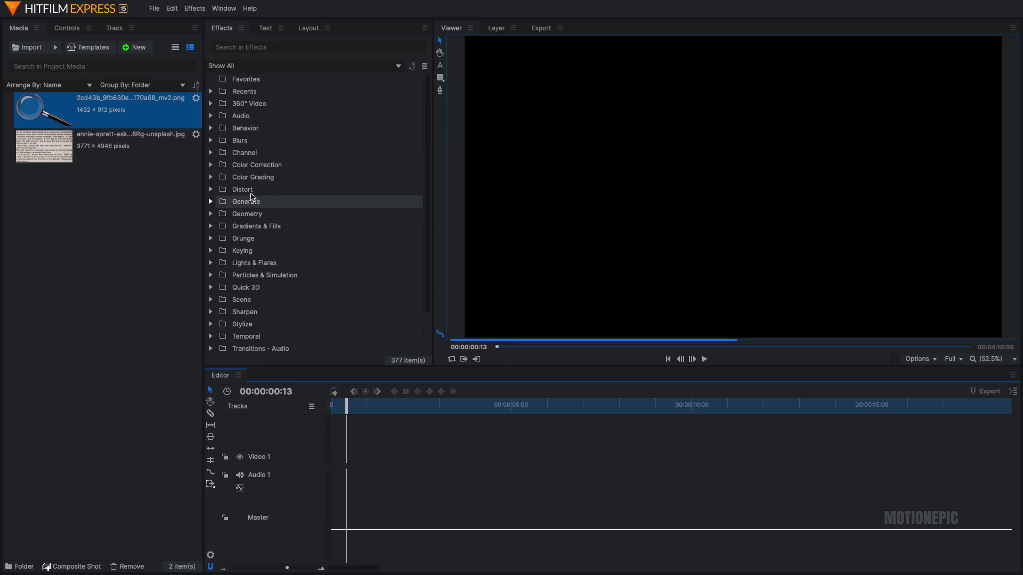
Create a 10-second composite shot named MAGNIFY.
click(134, 47)
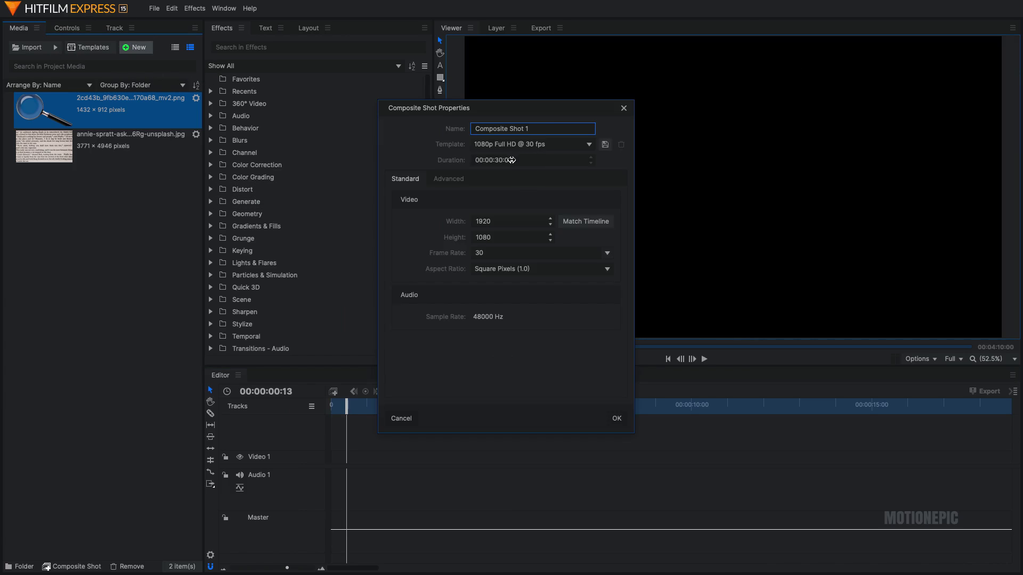
drag(544, 128, 417, 116)
text(MAGNIFY)
double_click(498, 160)
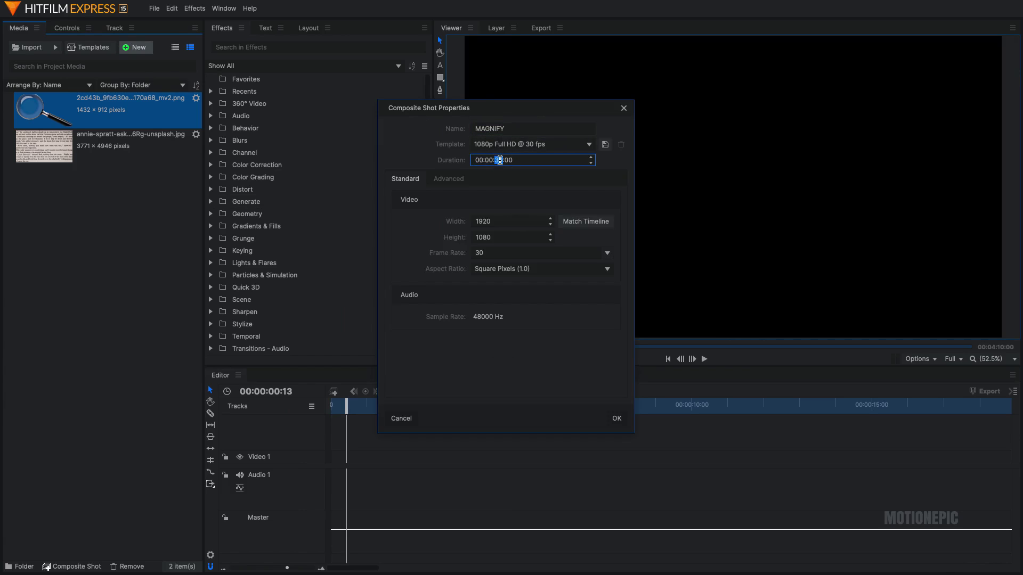
text(1)
click(616, 419)
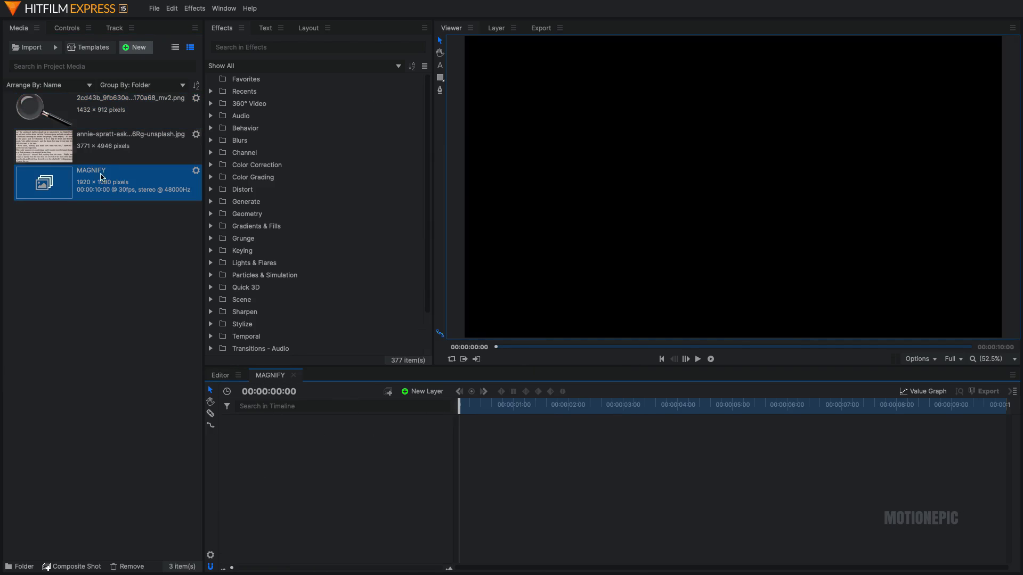
Create a second composite shot named IMAGE/VIDEO.
click(133, 48)
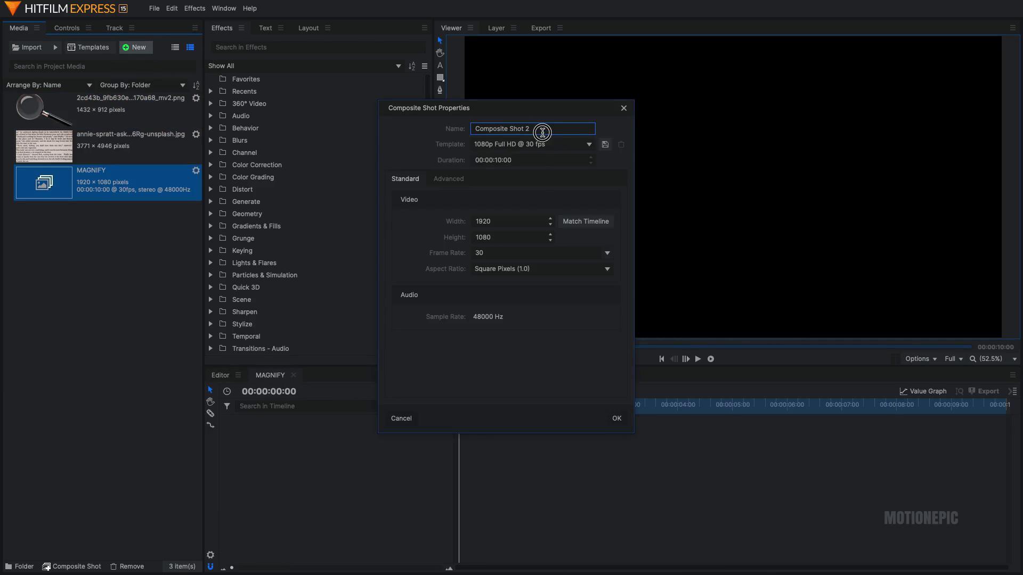
drag(542, 133, 455, 134)
text(IMAGE/VIDEO)
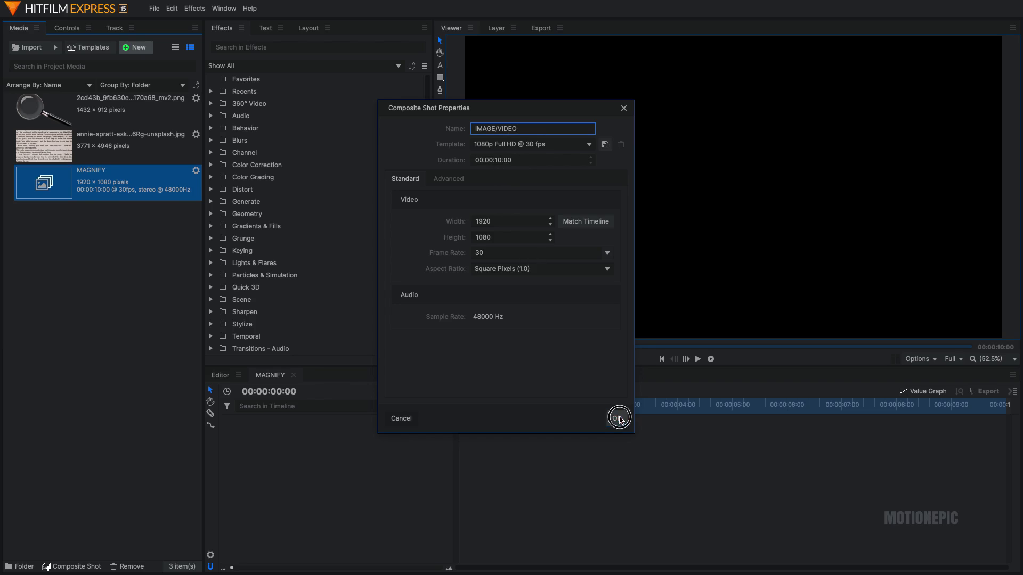
click(617, 418)
Place the book-page photo in IMAGE/VIDEO, scale it down, and nest IMAGE/VIDEO into MAGNIFY.
click(61, 146)
drag(61, 146, 276, 421)
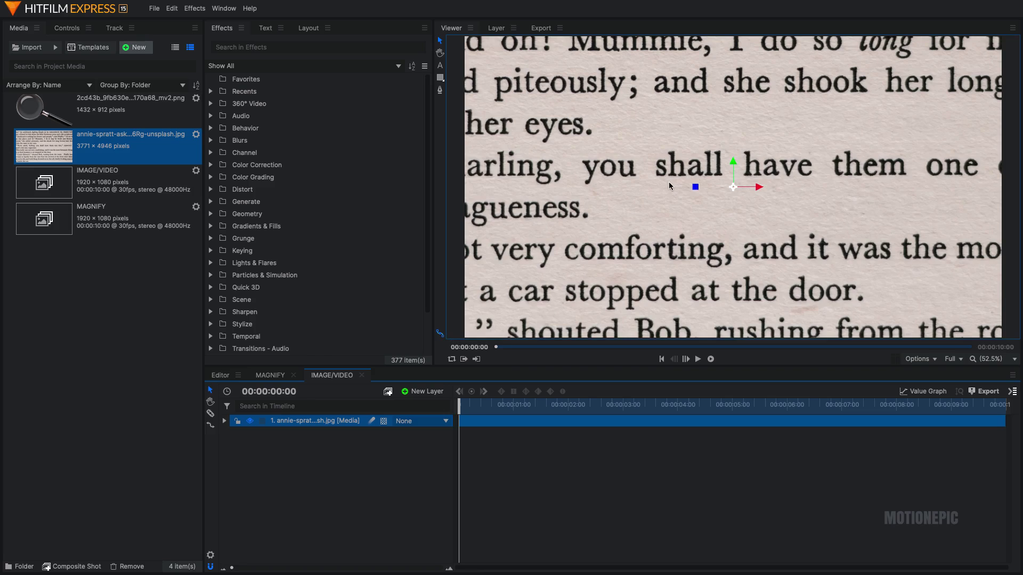
click(224, 421)
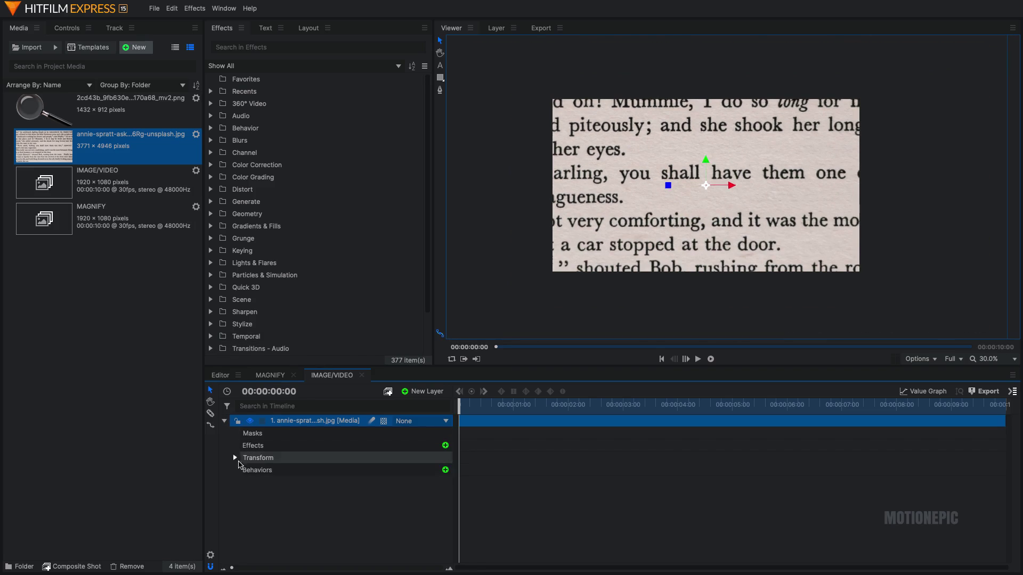
click(231, 461)
drag(345, 504, 368, 504)
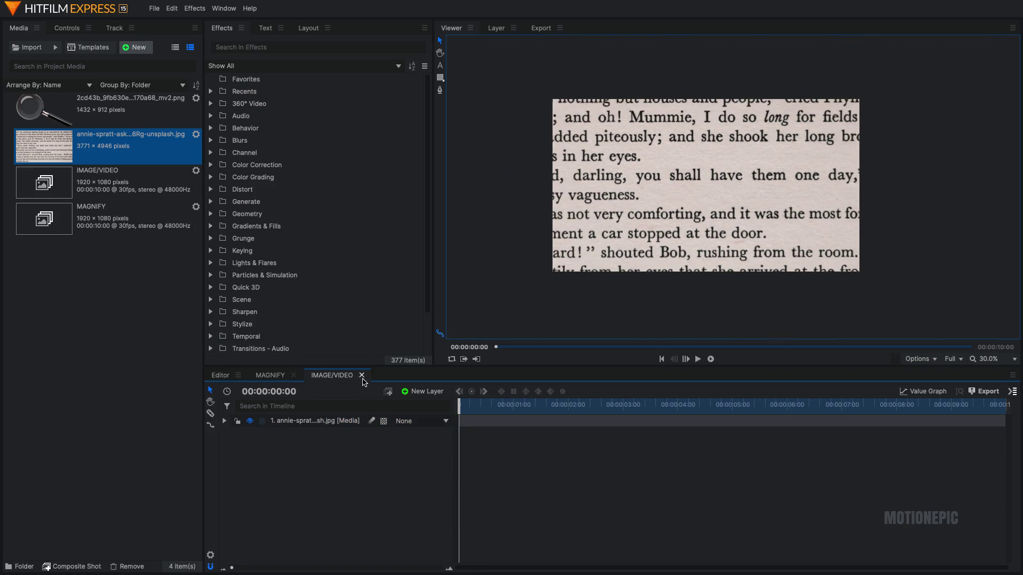
click(362, 375)
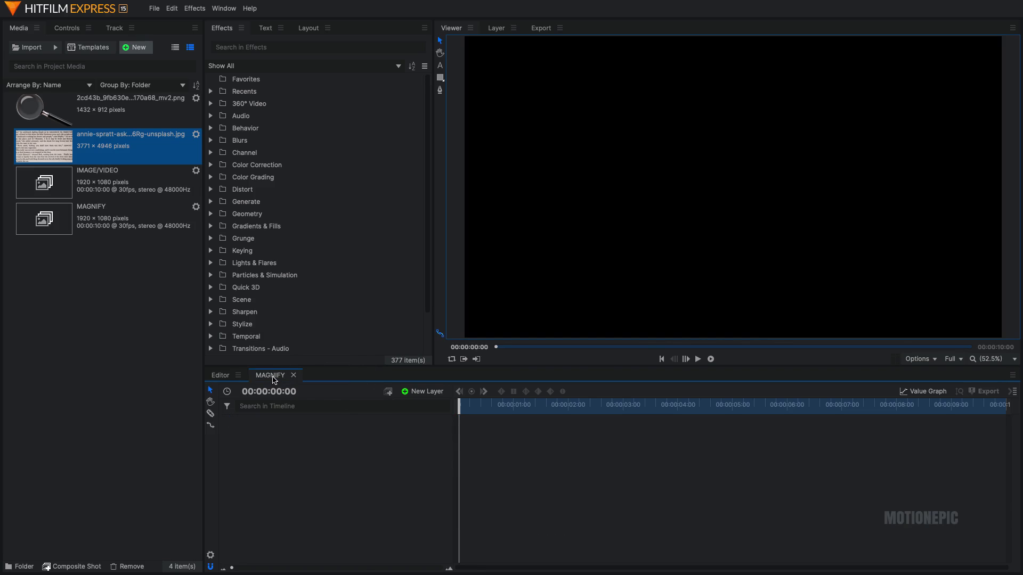
mouse_move(88, 181)
mouse_down()
mouse_move(230, 333)
mouse_move(278, 422)
mouse_up()
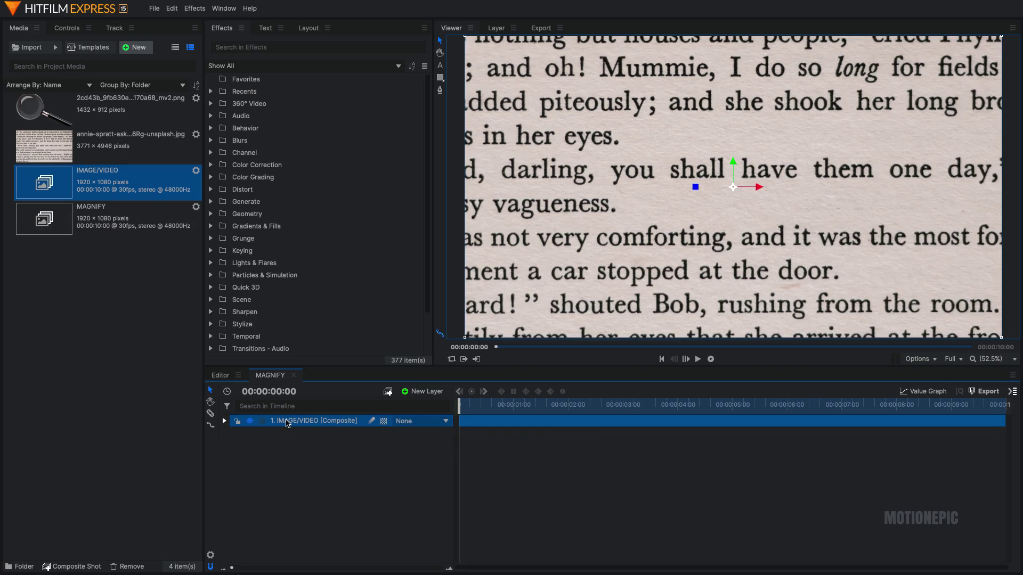
Add the magnifying glass image as a layer above the IMAGE/VIDEO composite.
click(335, 459)
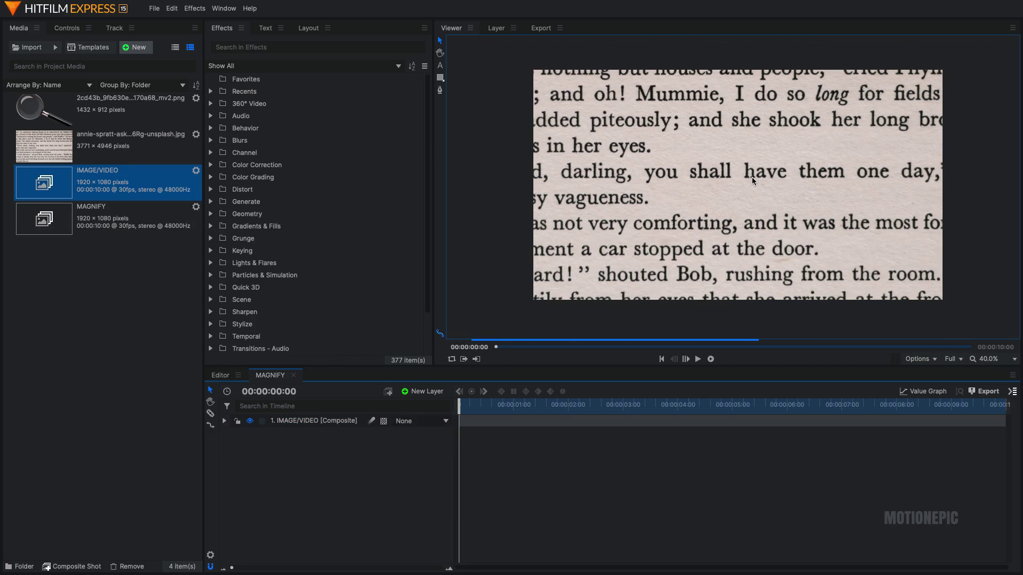
scroll(683, 171, down, 1)
click(133, 109)
drag(92, 105, 300, 416)
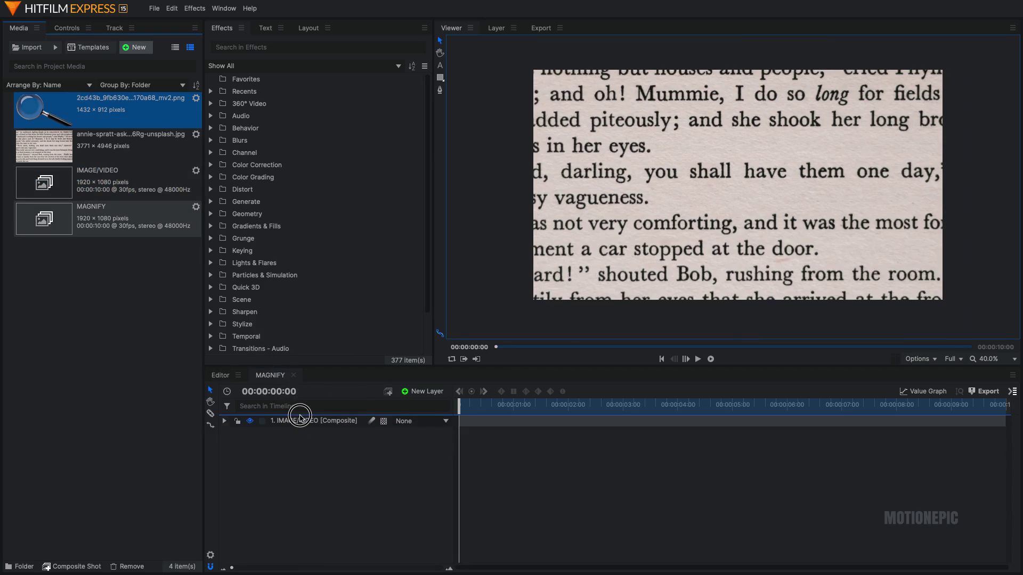
drag(299, 416, 326, 426)
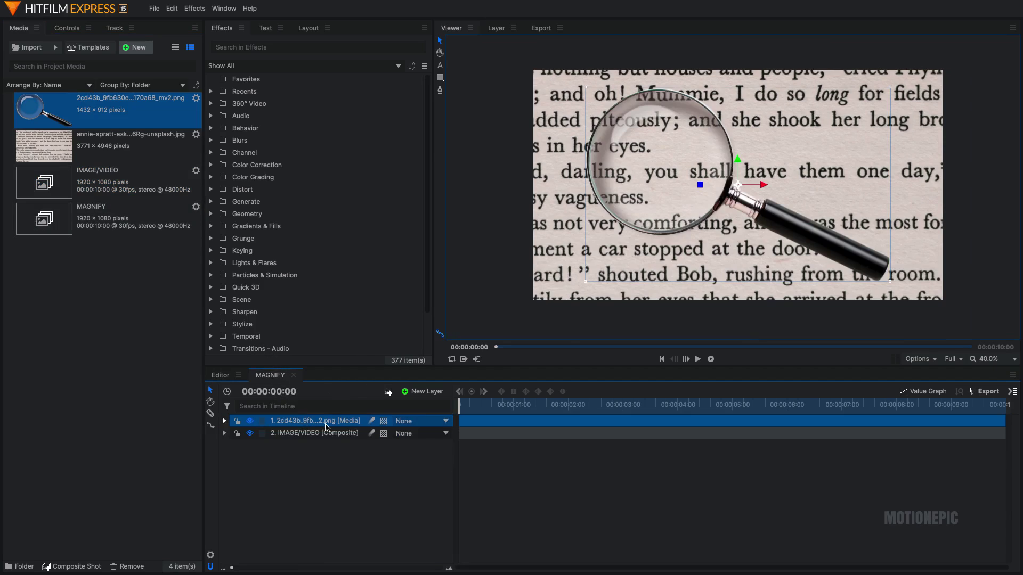
Scale the magnifier layer down to 80%.
click(224, 421)
click(235, 458)
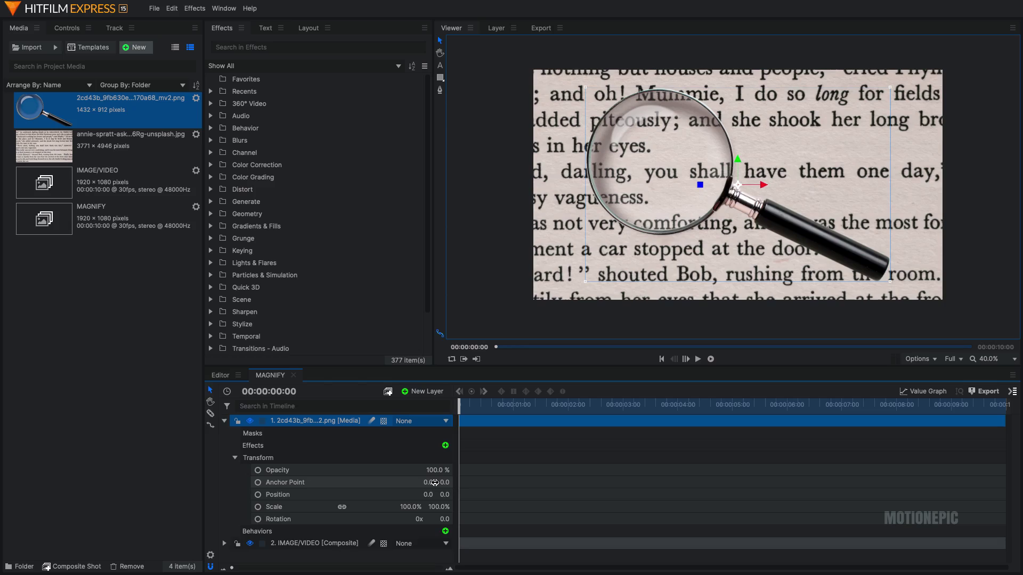
click(411, 507)
text(80)
key(Return)
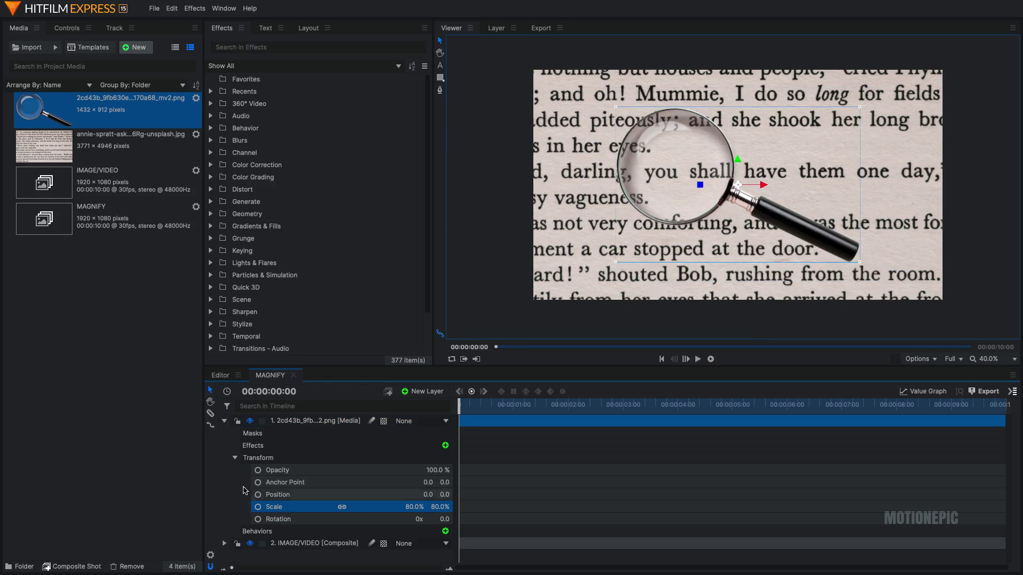
click(235, 457)
click(224, 420)
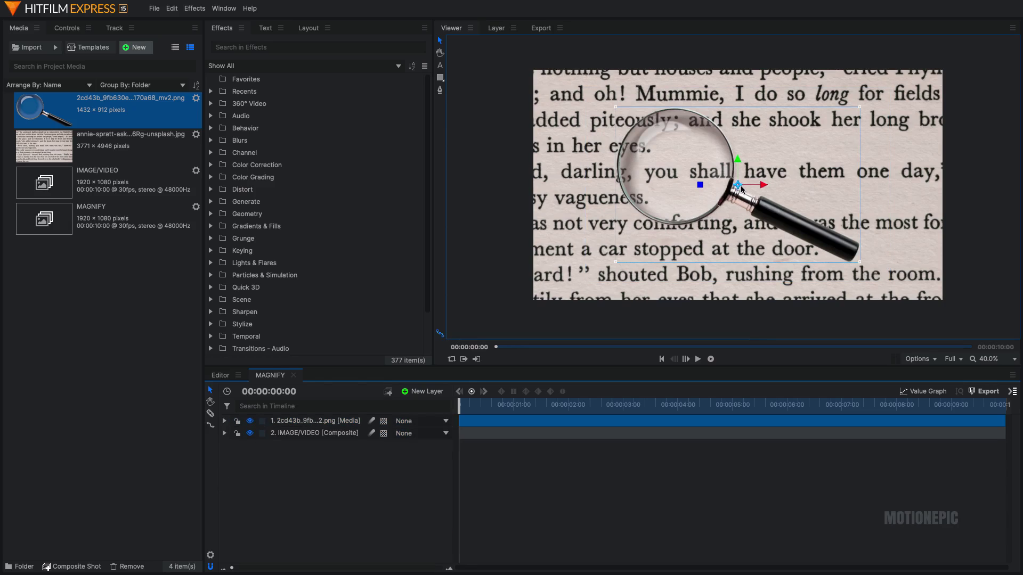
Rename the magnifier layer to MAGNIFY_GLASS_IMAGE.
right_click(304, 422)
click(327, 388)
text(MAGNIFY_GLASS_IMAGE)
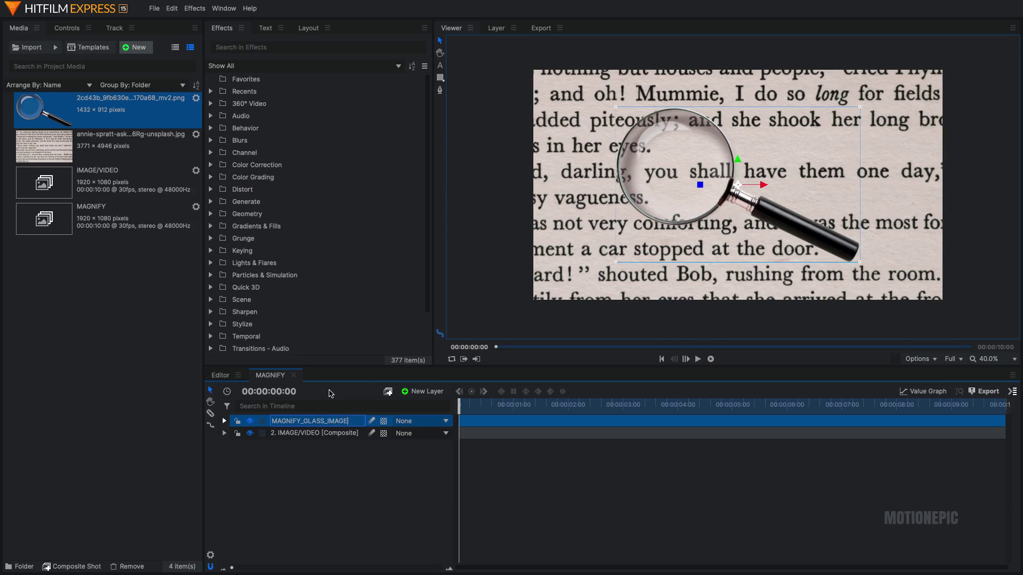
key(Return)
Search effects for 'MAGNI' and drop Magnify onto the IMAGE/VIDEO book layer.
click(233, 47)
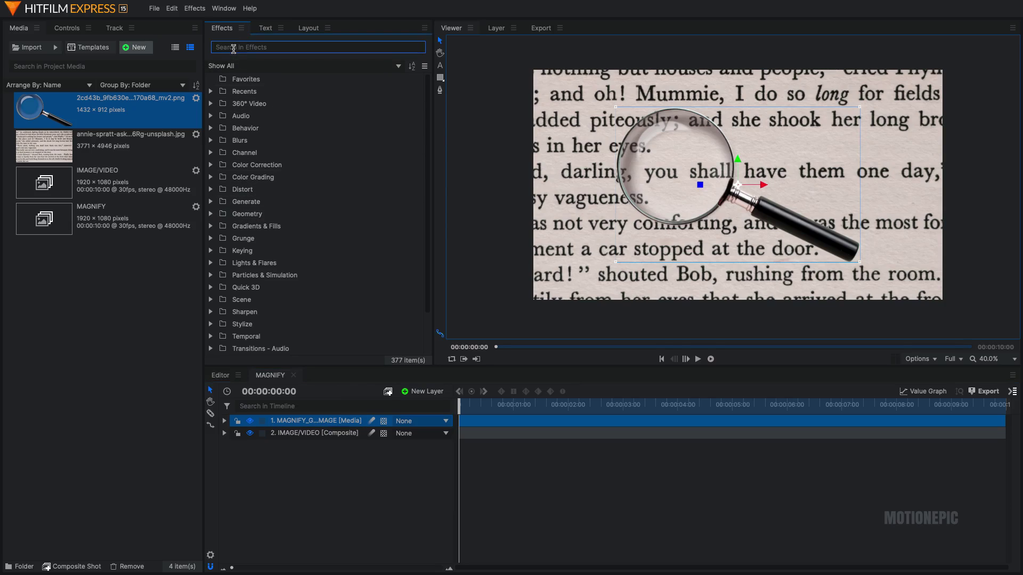
text(MAGNI)
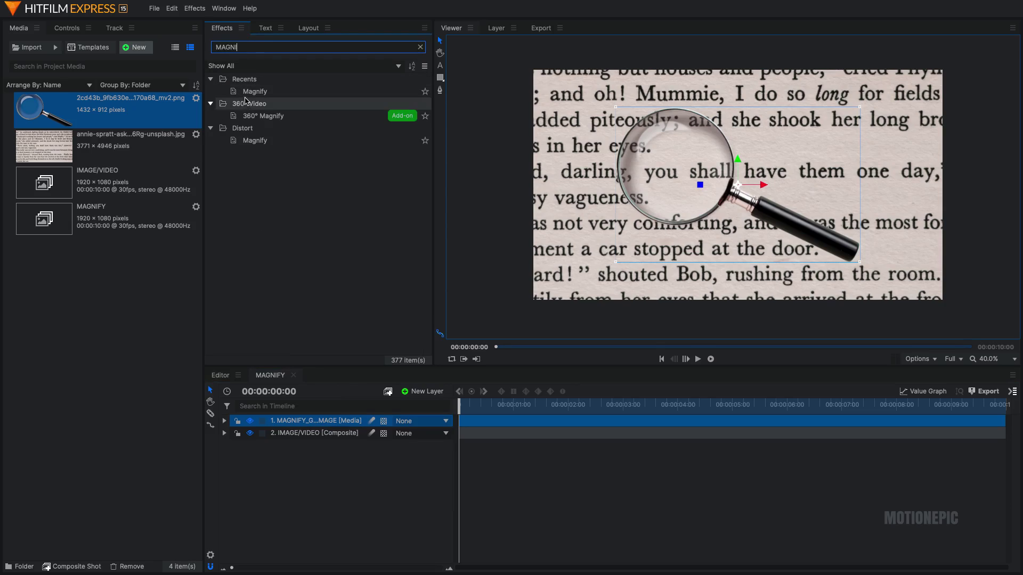
click(255, 91)
drag(249, 111, 301, 436)
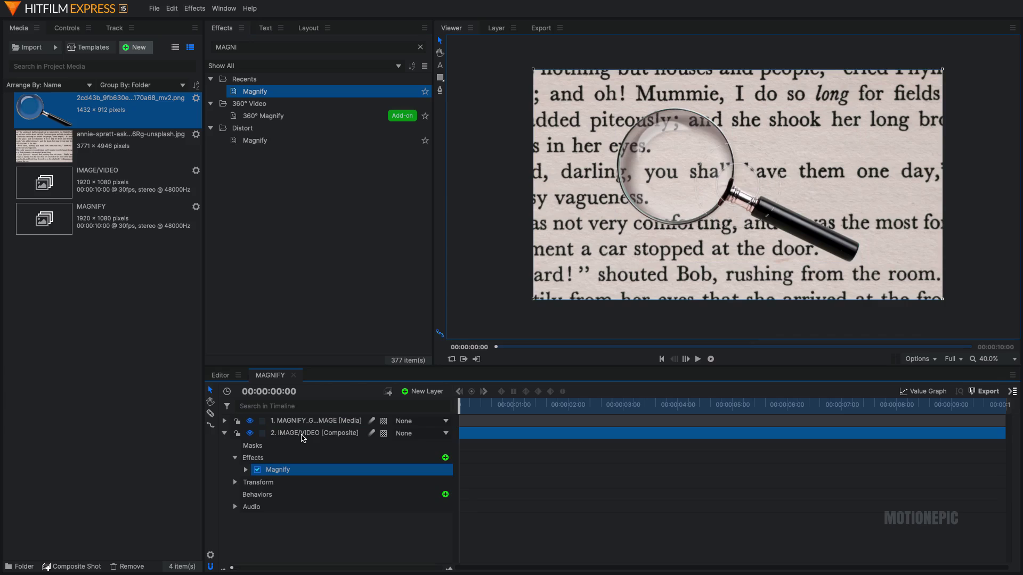
click(224, 433)
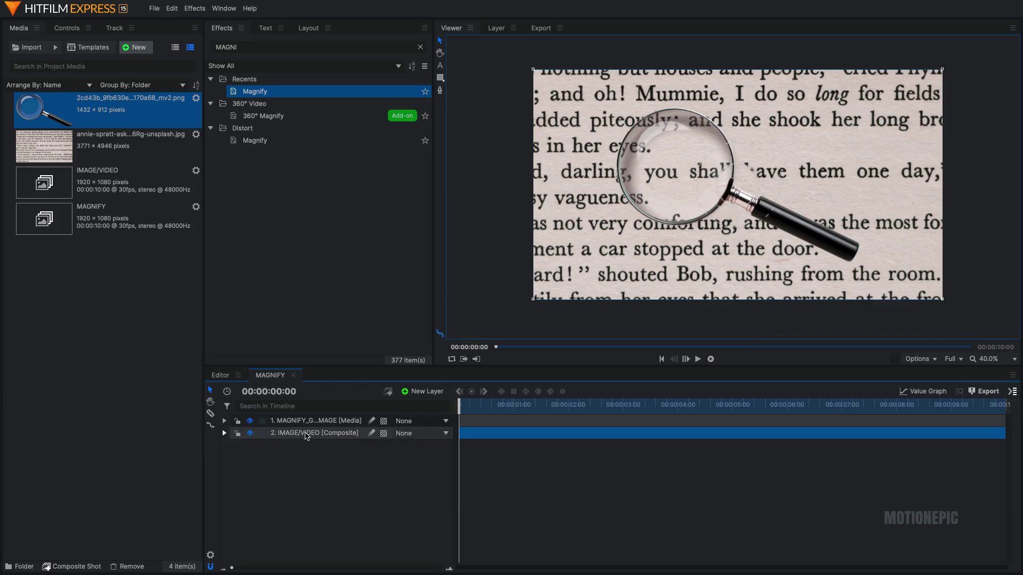
click(314, 424)
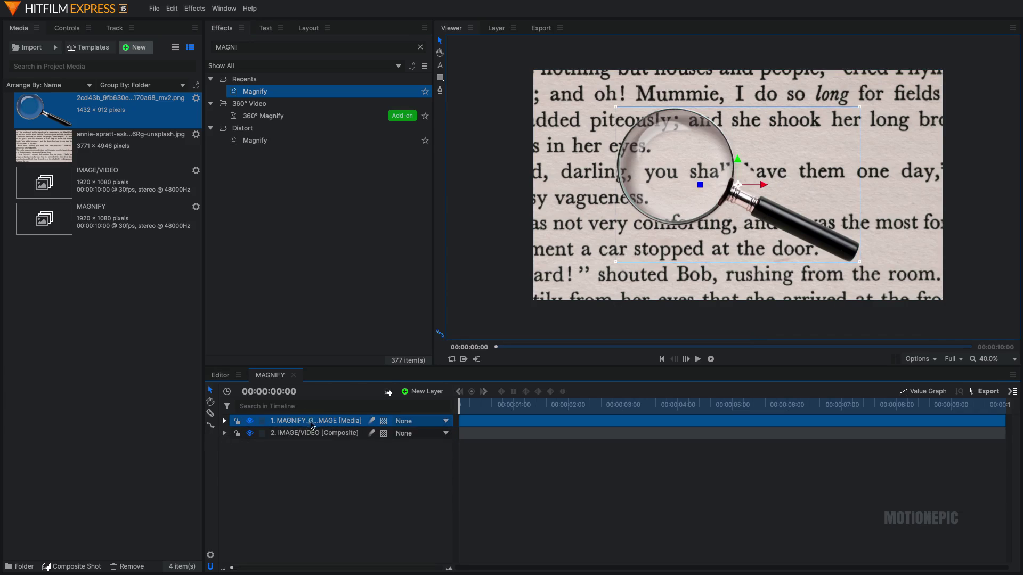
click(310, 434)
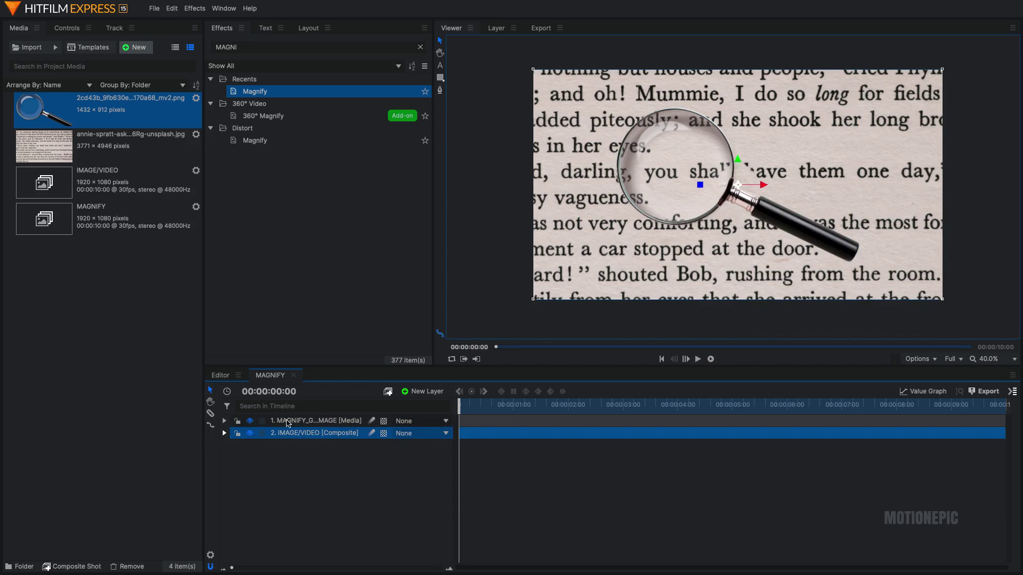
Drag the Magnify Center to -294, 81 so the enlarged spot sits in the lens.
click(63, 31)
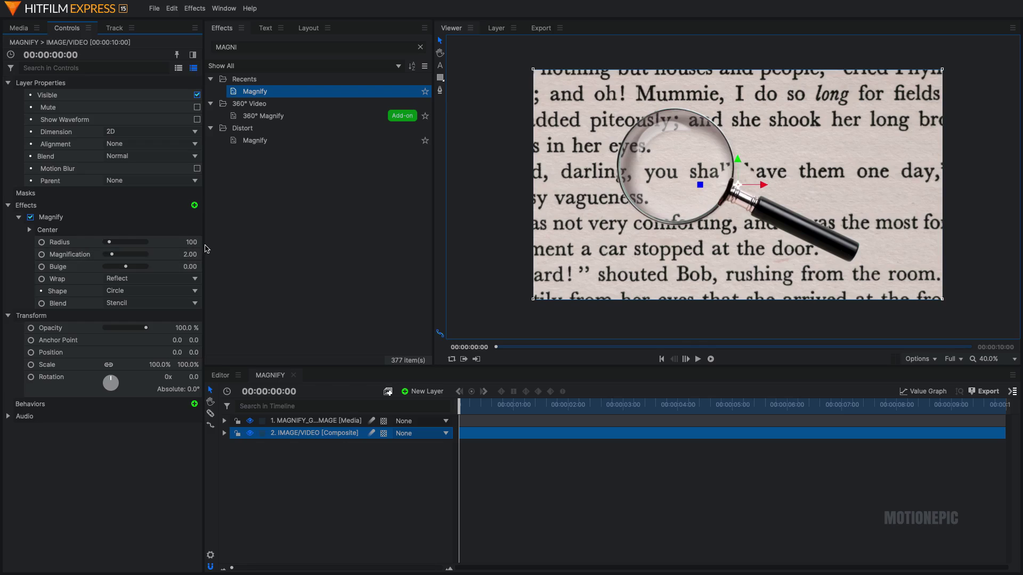
drag(203, 229, 243, 229)
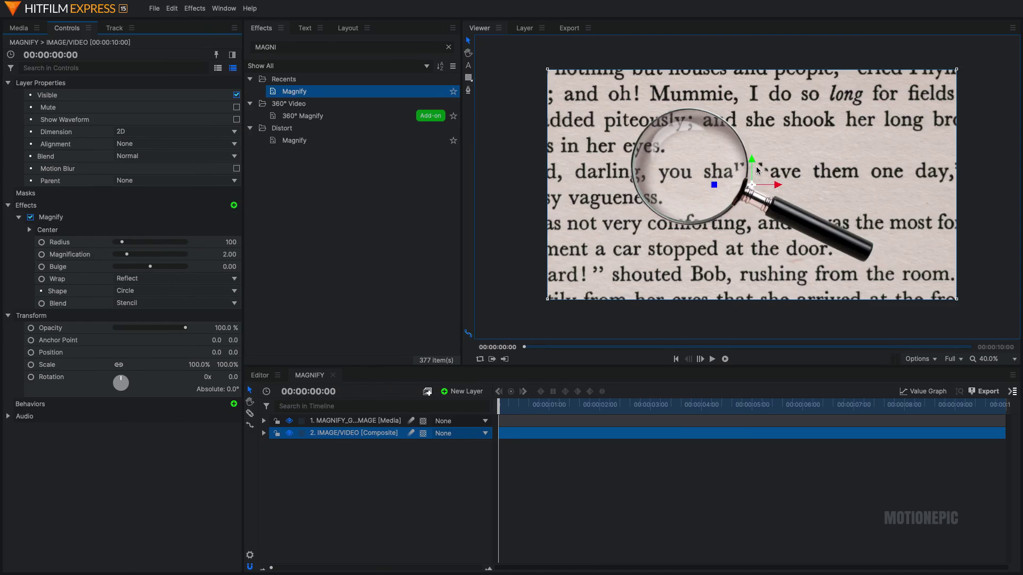
scroll(757, 171, up, 3)
scroll(756, 167, up, 2)
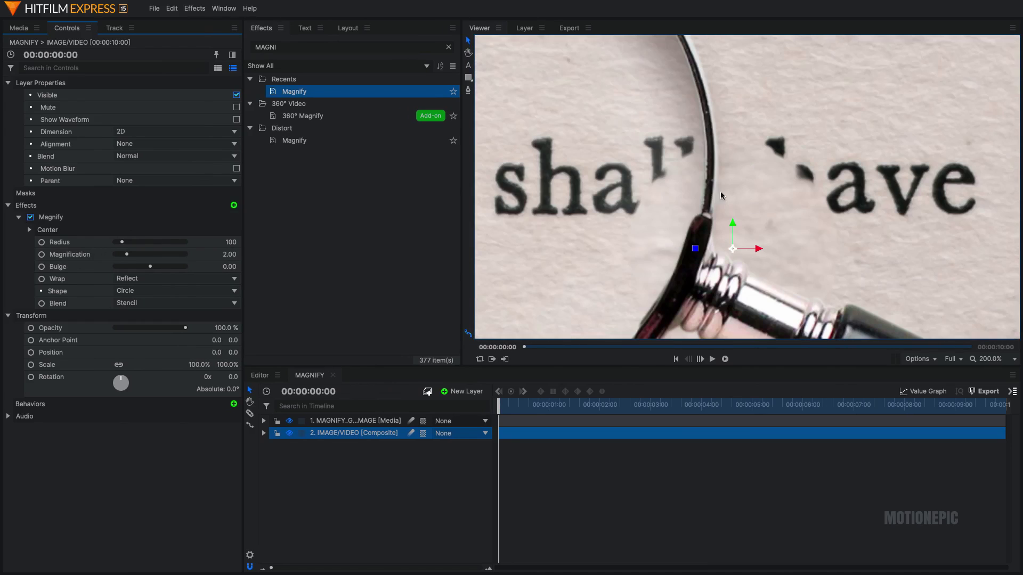
scroll(715, 184, down, 3)
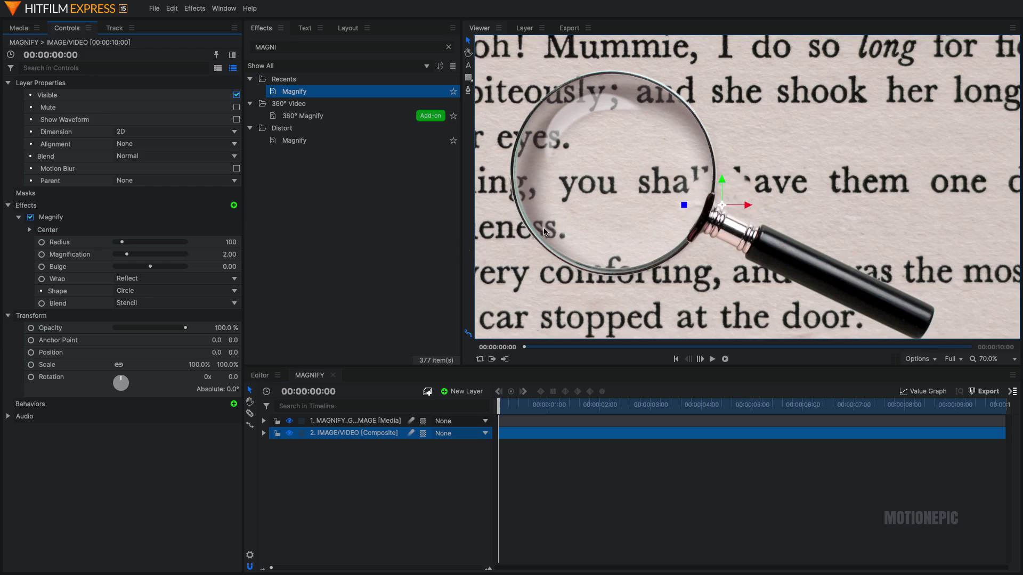
click(29, 230)
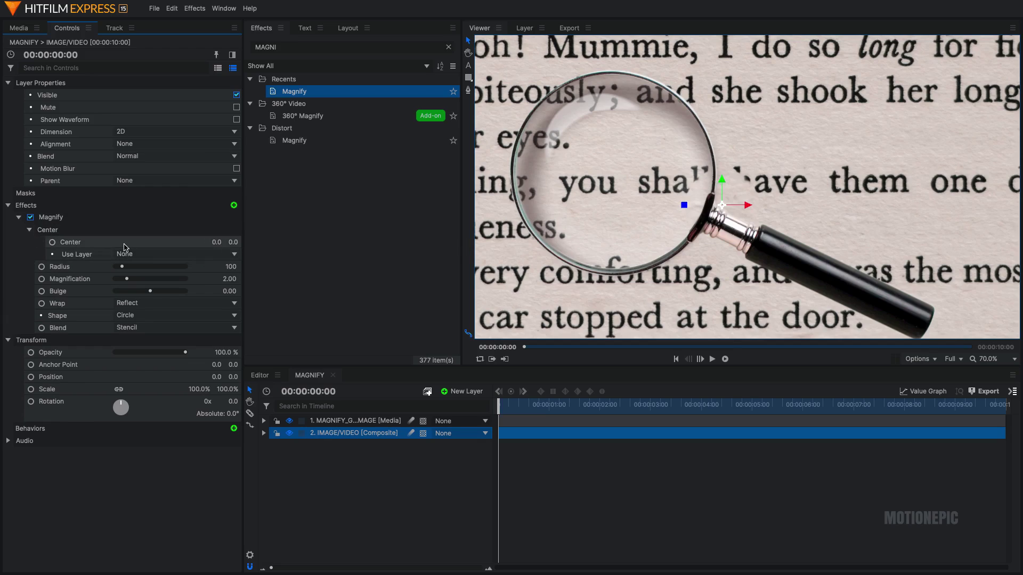
click(208, 243)
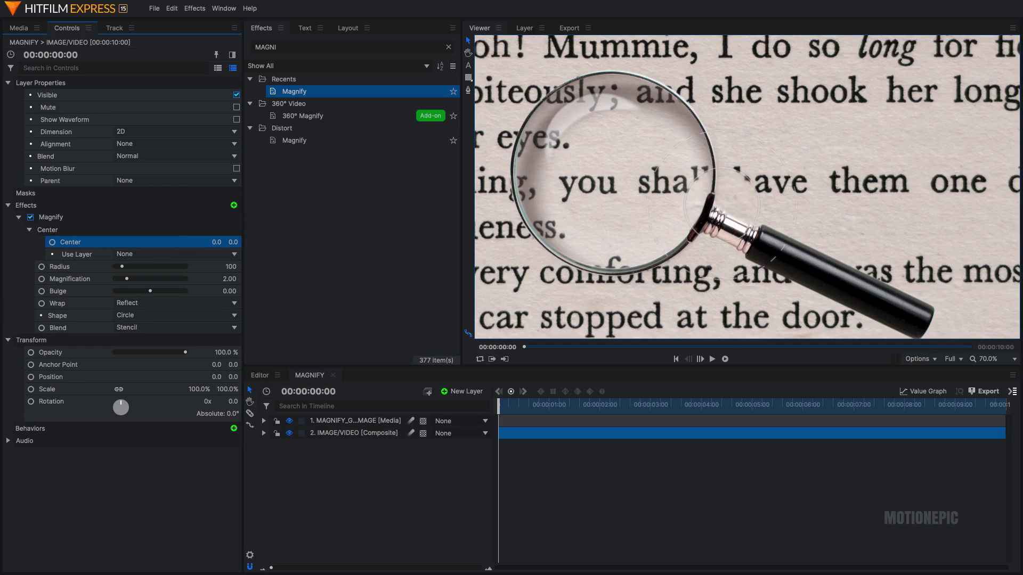
drag(722, 204, 613, 204)
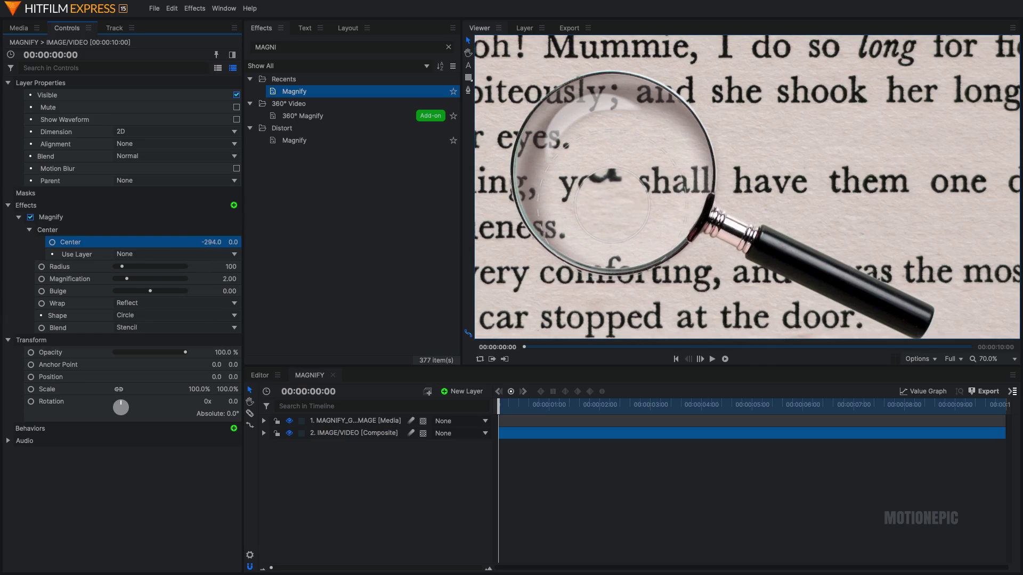
drag(613, 204, 613, 180)
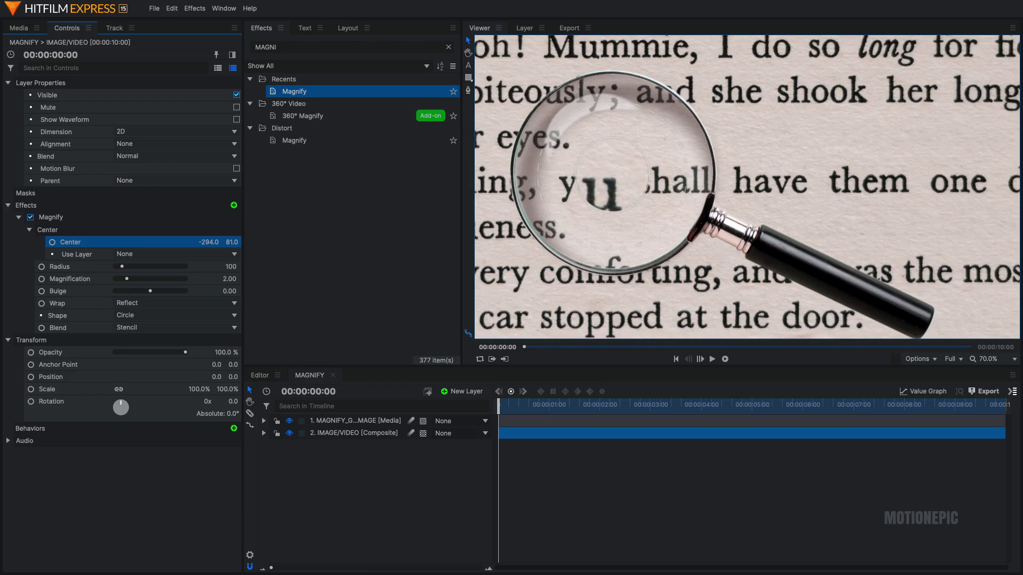
Set the Magnify radius to 270 and refine its centre to -292, 85.
drag(230, 266, 234, 266)
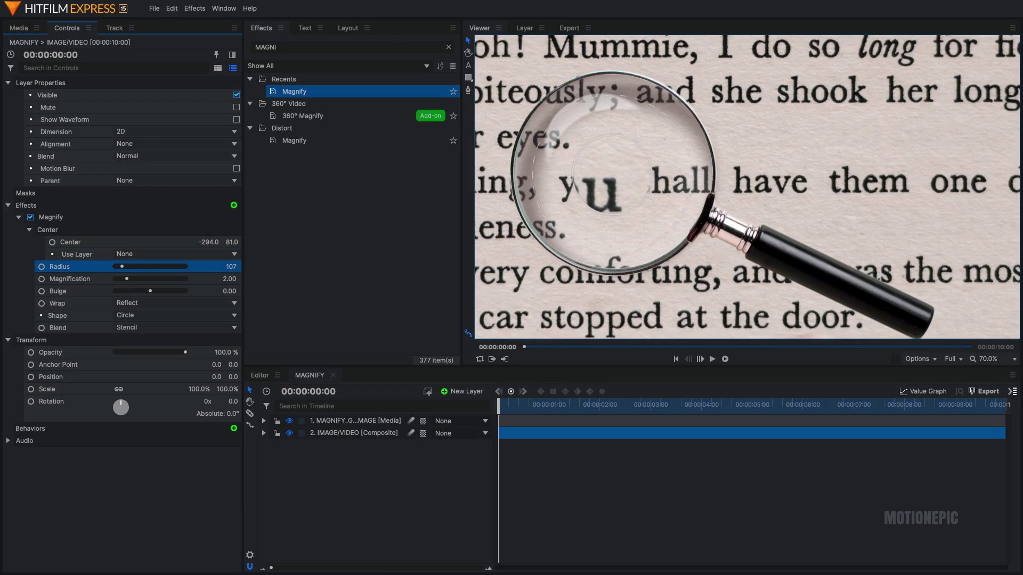
click(232, 267)
drag(122, 266, 134, 270)
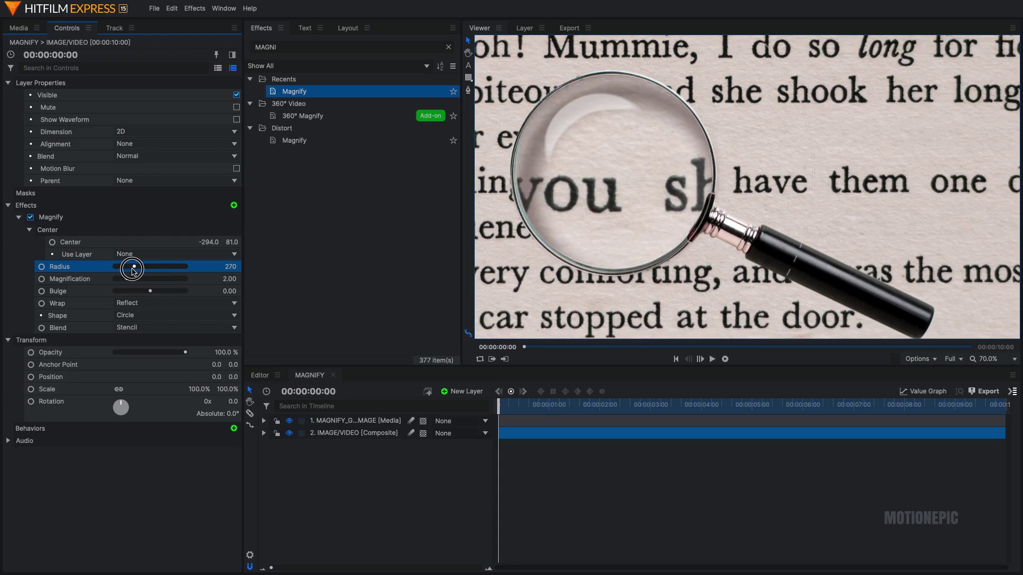
drag(134, 270, 135, 270)
click(210, 243)
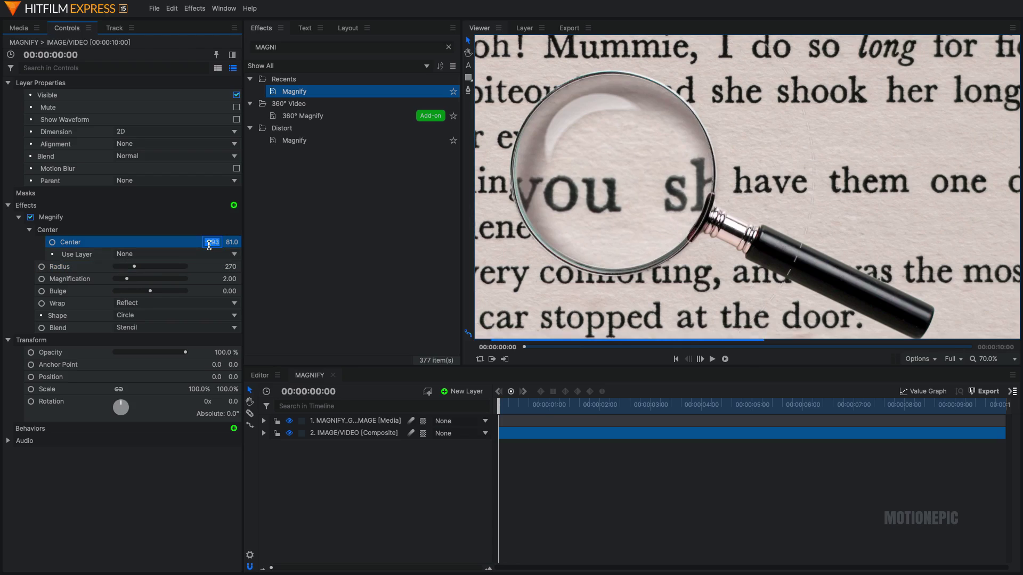
click(231, 243)
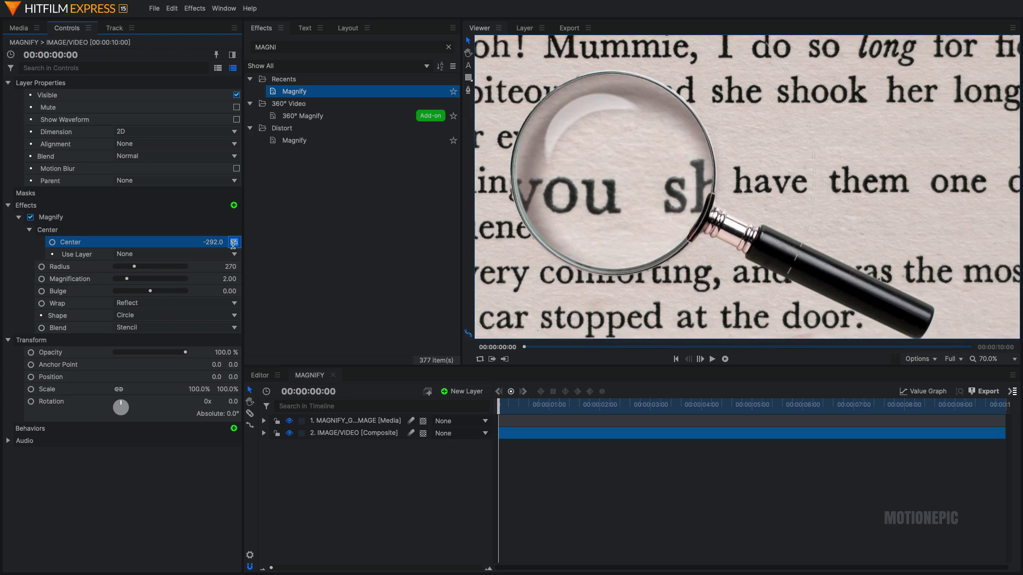
key(Return)
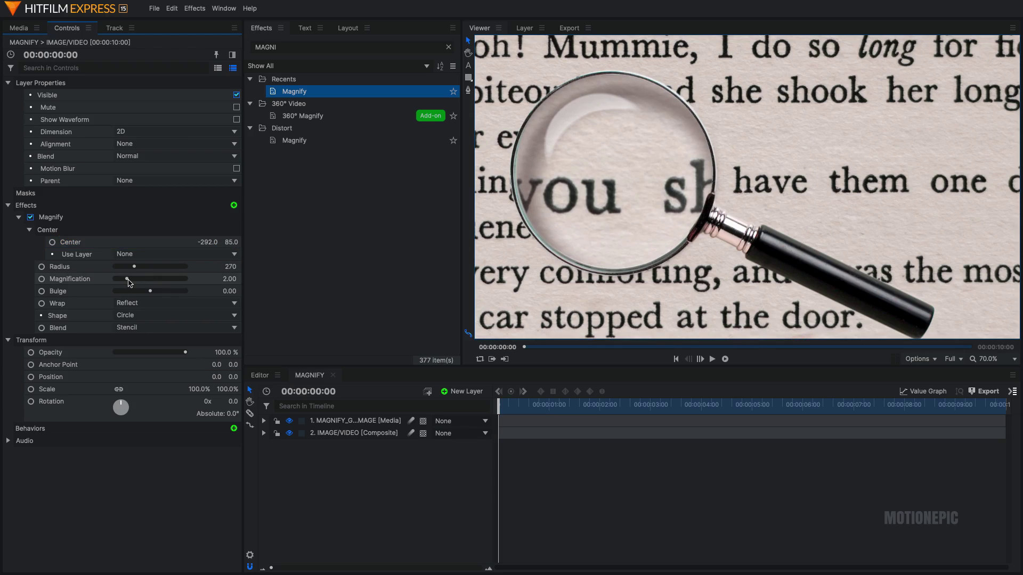
Raise the Magnify magnification to 2.29 and bulge to 0.34.
click(129, 281)
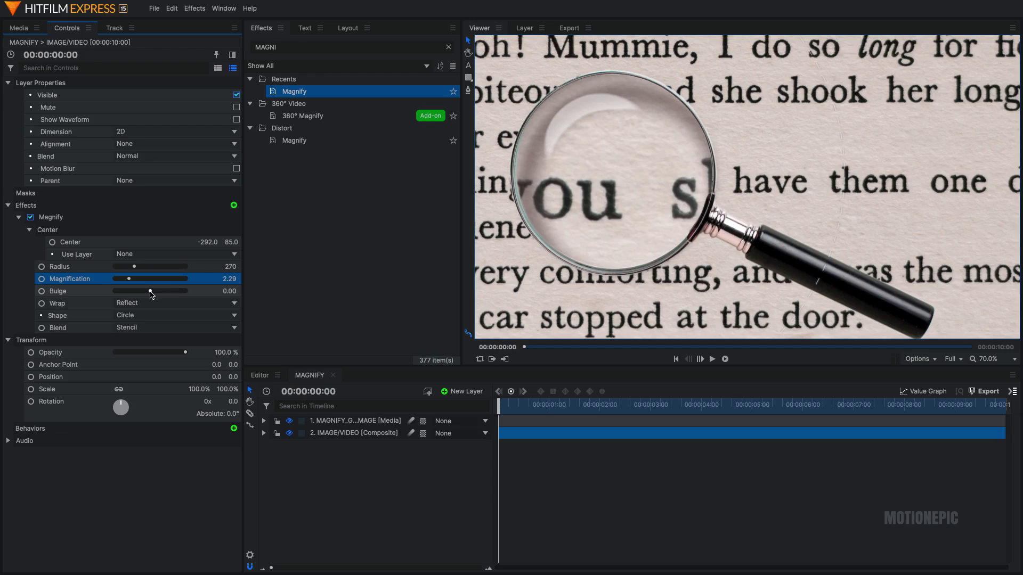
drag(150, 291, 157, 291)
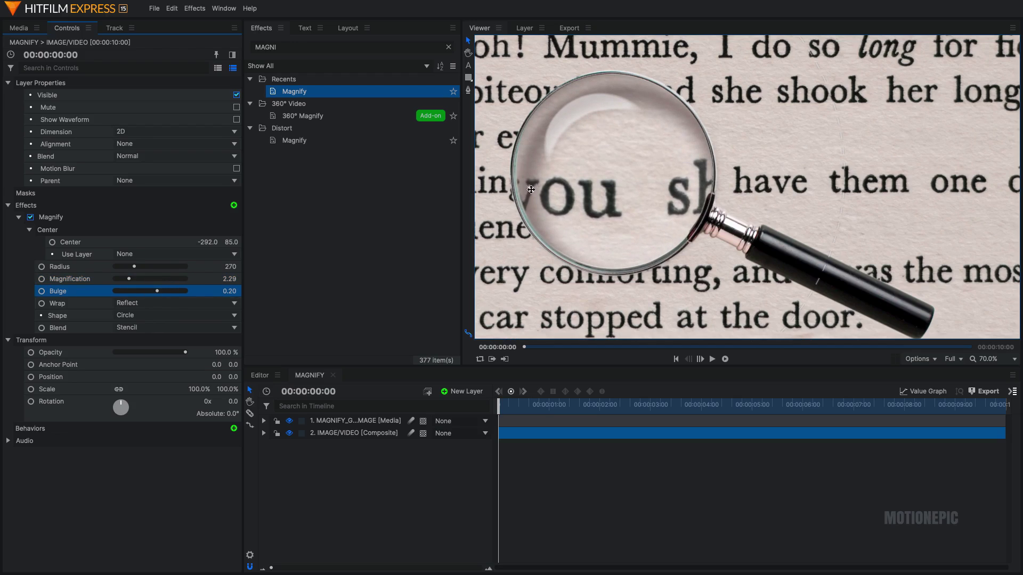
drag(161, 295, 164, 295)
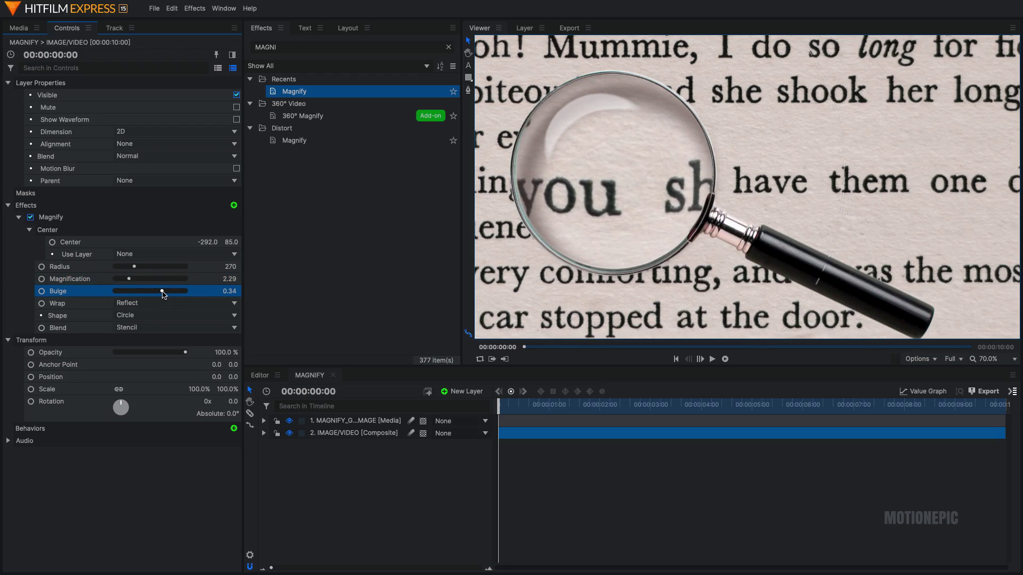
click(569, 267)
scroll(684, 200, down, 1)
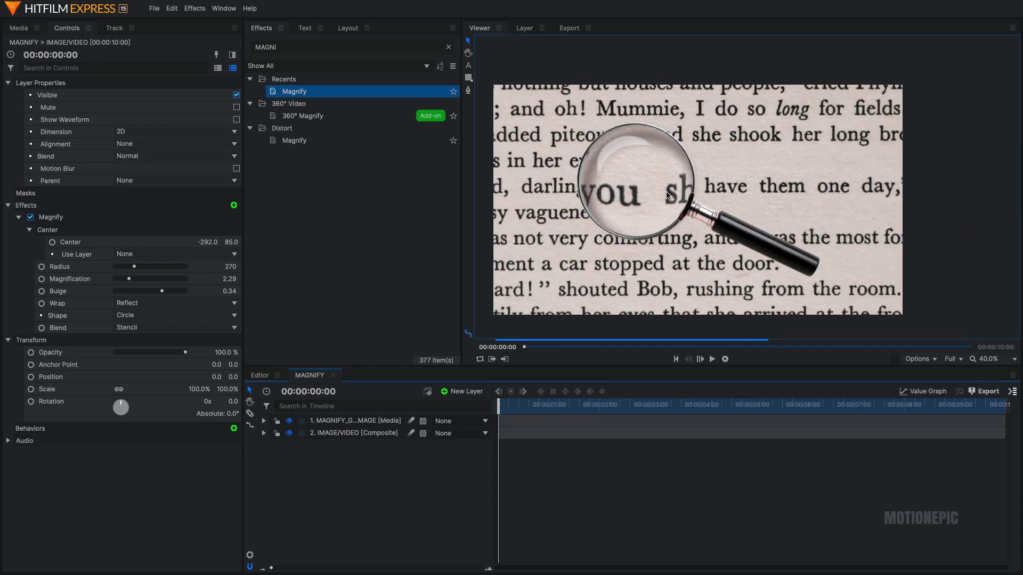
scroll(684, 201, down, 1)
click(337, 425)
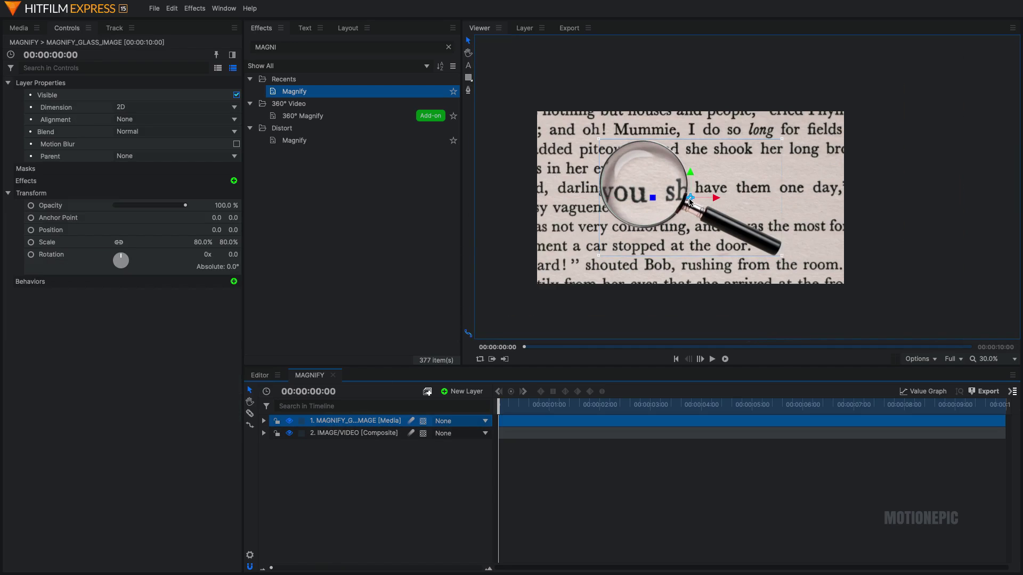
mouse_move(715, 201)
mouse_down()
mouse_move(742, 221)
mouse_move(789, 230)
mouse_up()
scroll(633, 187, up, 1)
scroll(633, 186, up, 2)
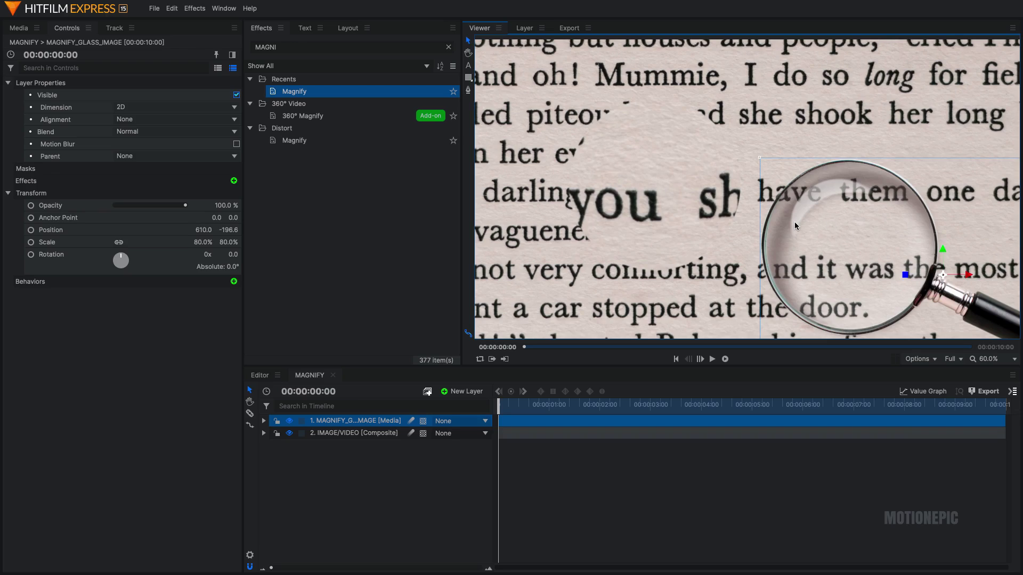
key(ctrl+z)
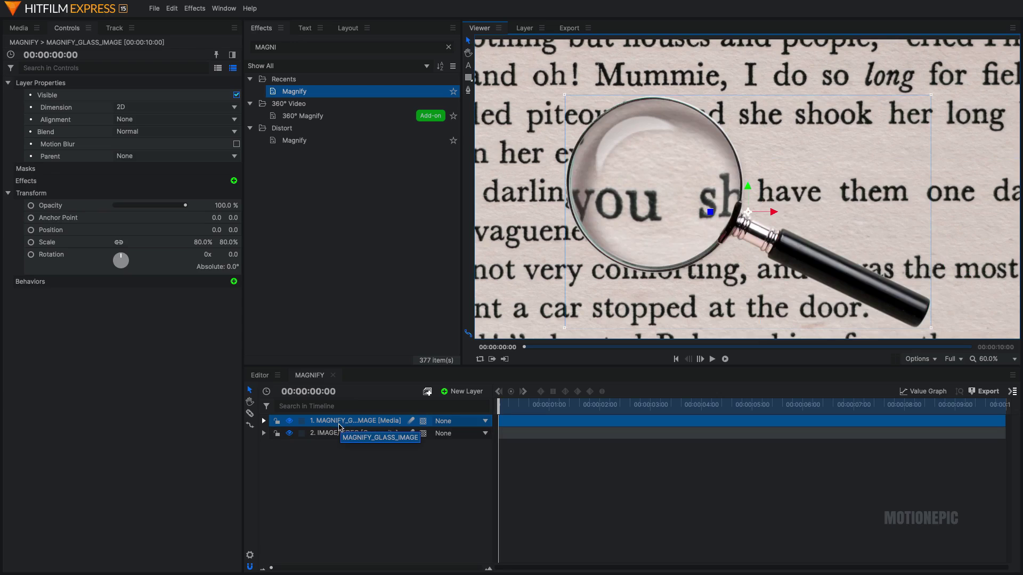
click(339, 433)
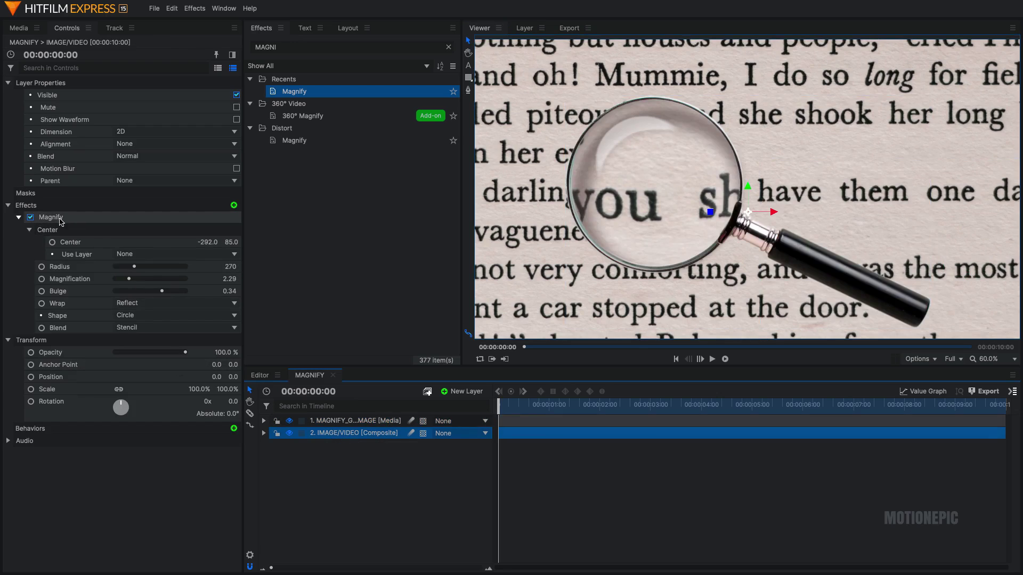
Set the Magnify Center's Use Layer to 1. MAGNIFY_GLASS_IMAGE.
click(62, 235)
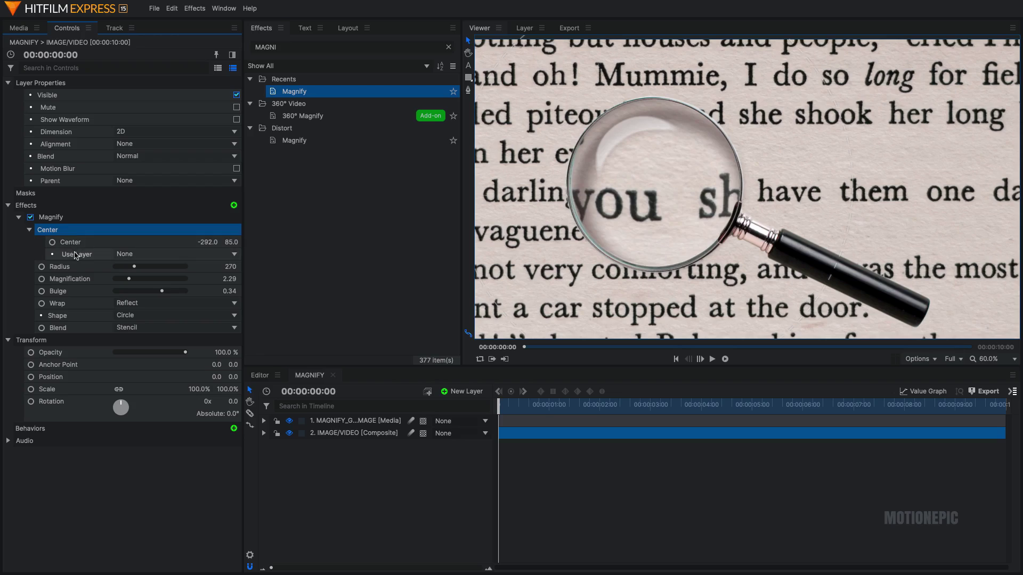
click(71, 254)
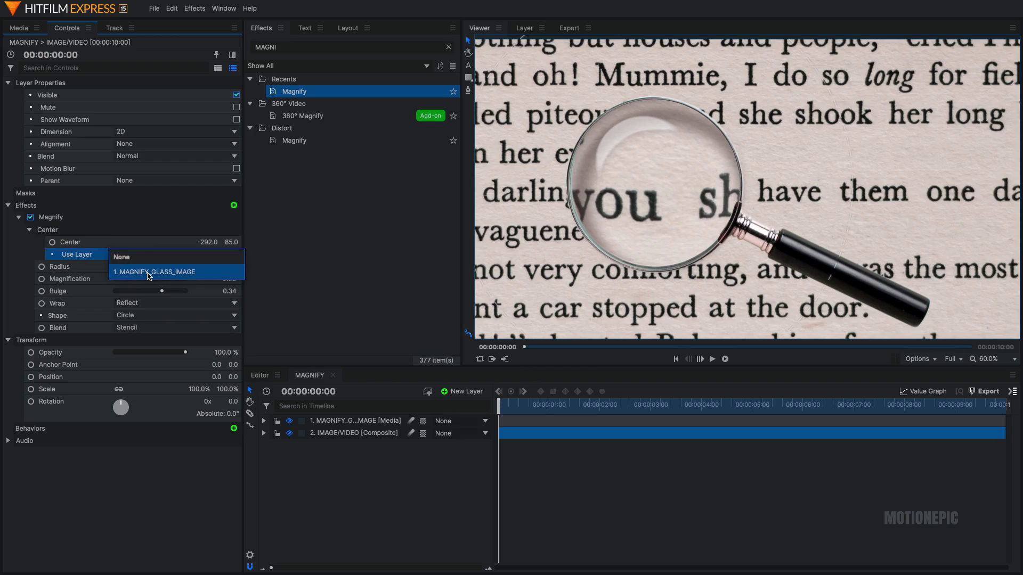
click(145, 274)
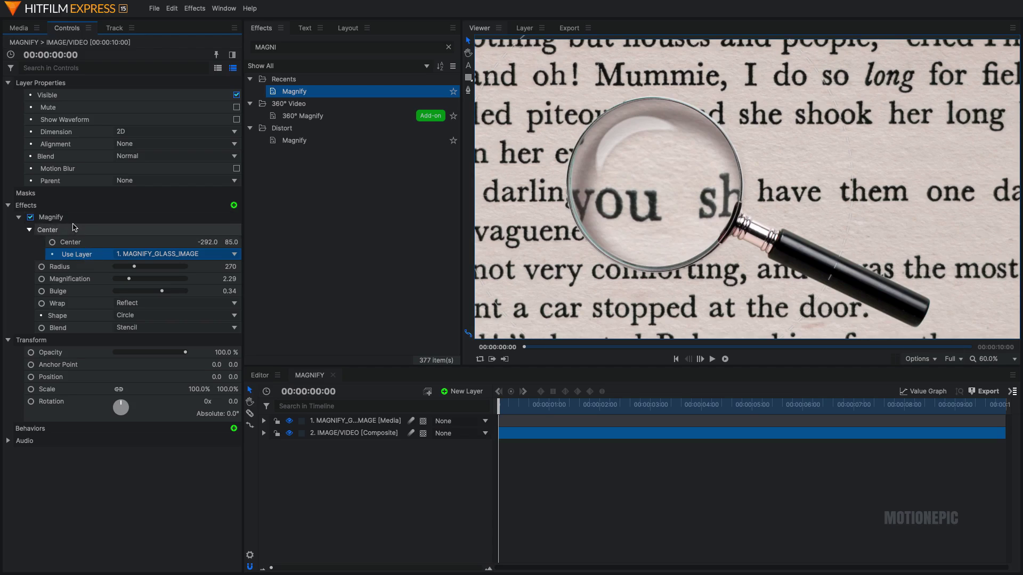
Drag the magnifying glass down-left over the word 'comforting'.
click(337, 421)
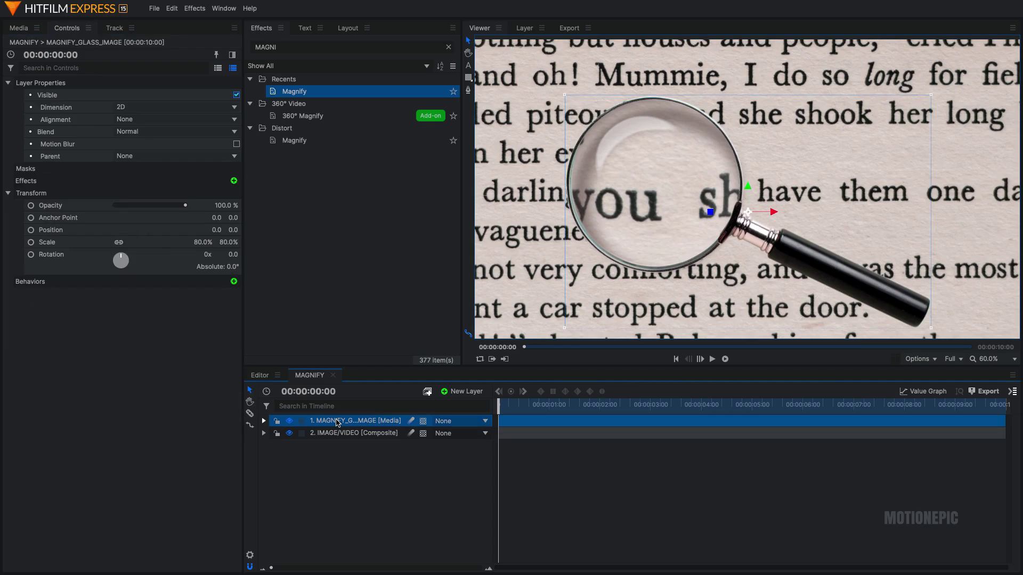
scroll(734, 216, down, 2)
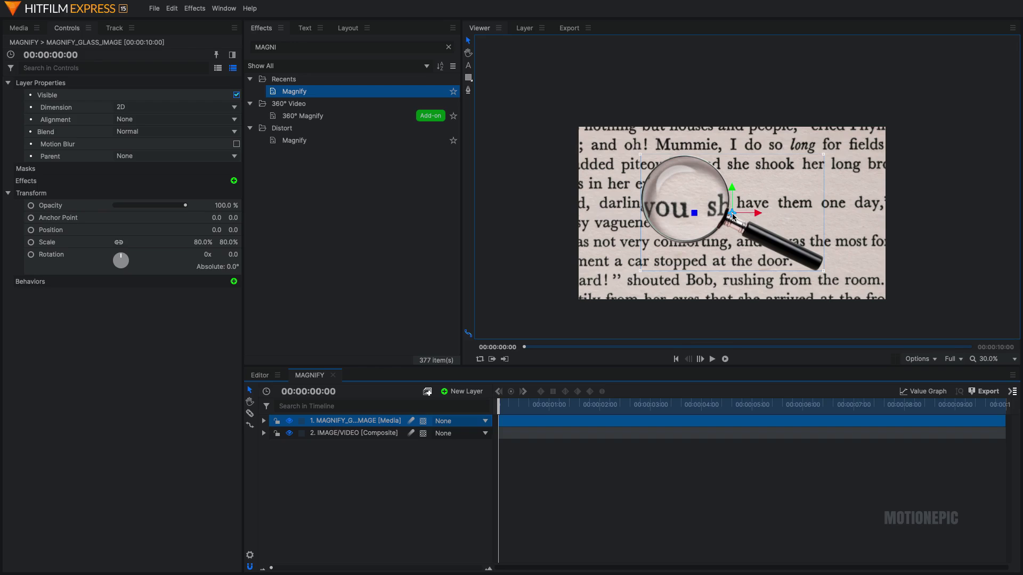
click(732, 216)
mouse_move(732, 215)
mouse_down()
mouse_move(684, 267)
mouse_move(636, 293)
mouse_move(737, 228)
mouse_move(831, 216)
mouse_move(874, 192)
mouse_move(838, 196)
mouse_move(790, 253)
mouse_move(722, 249)
mouse_up()
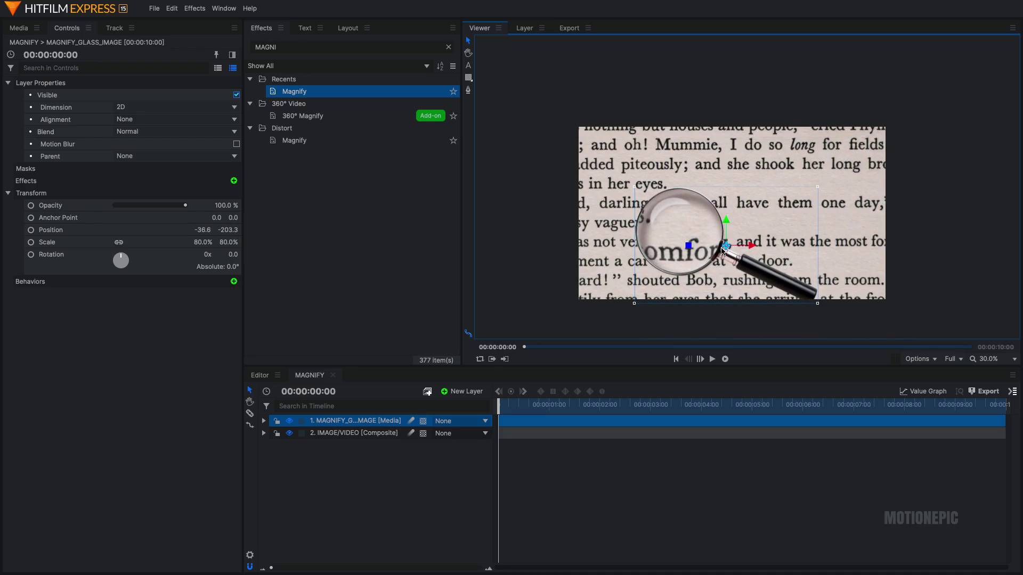
Check the magnifier's Position property, then open the IMAGE/VIDEO composite.
click(263, 421)
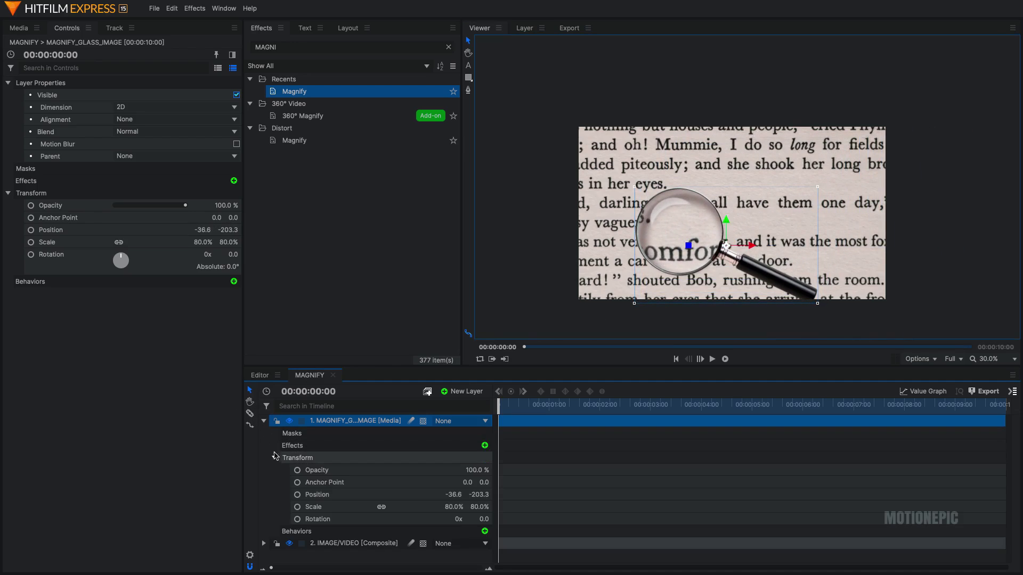
right_click(304, 495)
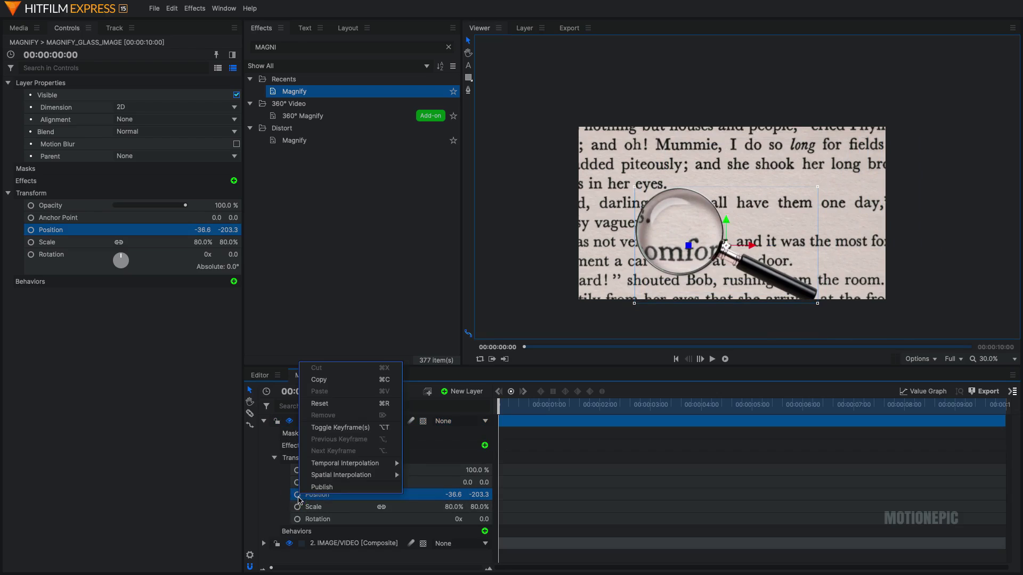
click(263, 421)
double_click(336, 433)
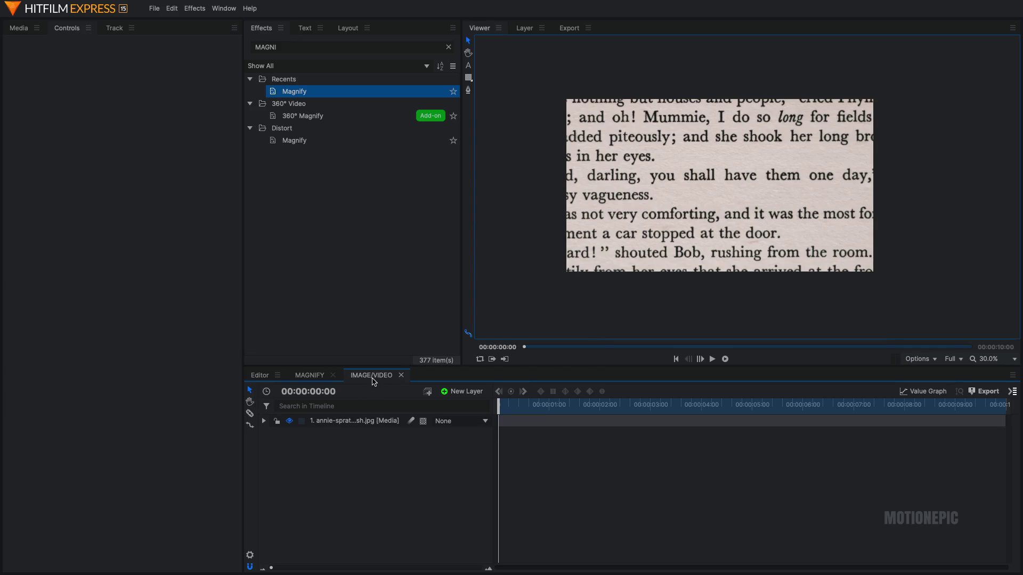
Hide the book photo, add a 'MAGNIFY!' text layer, and raise its font size to 297.
click(289, 421)
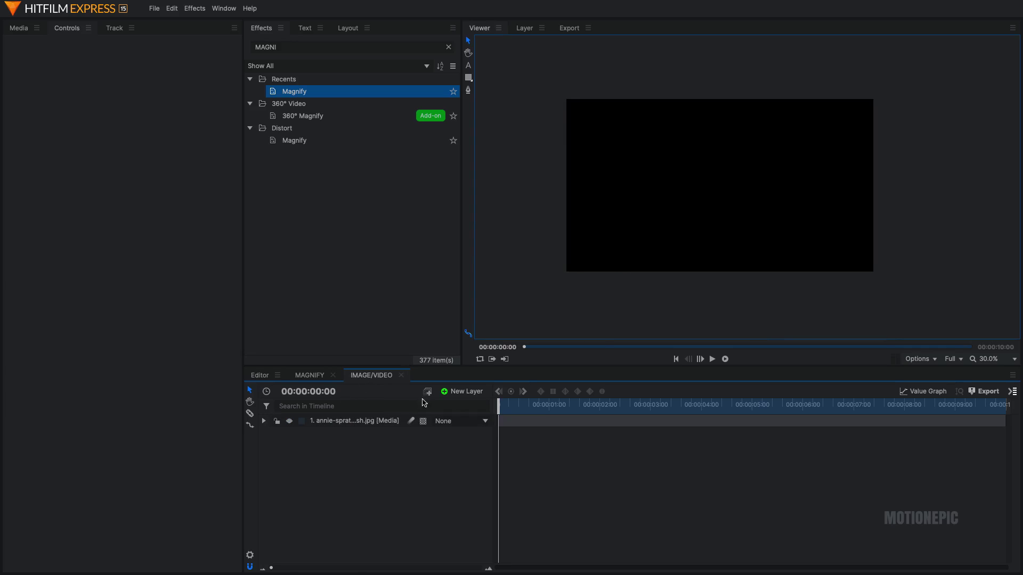
click(452, 391)
click(461, 417)
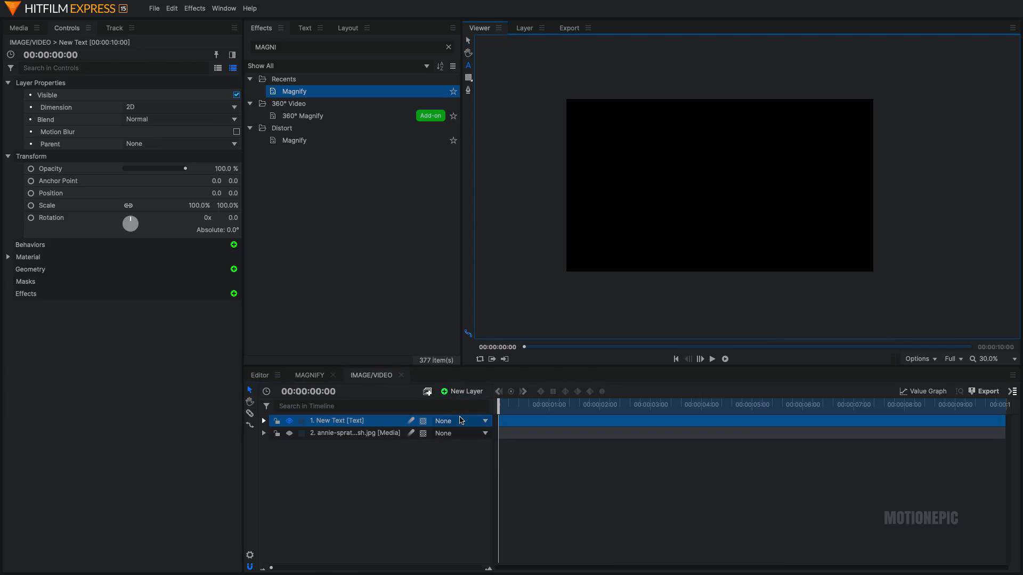
text(MAGNI)
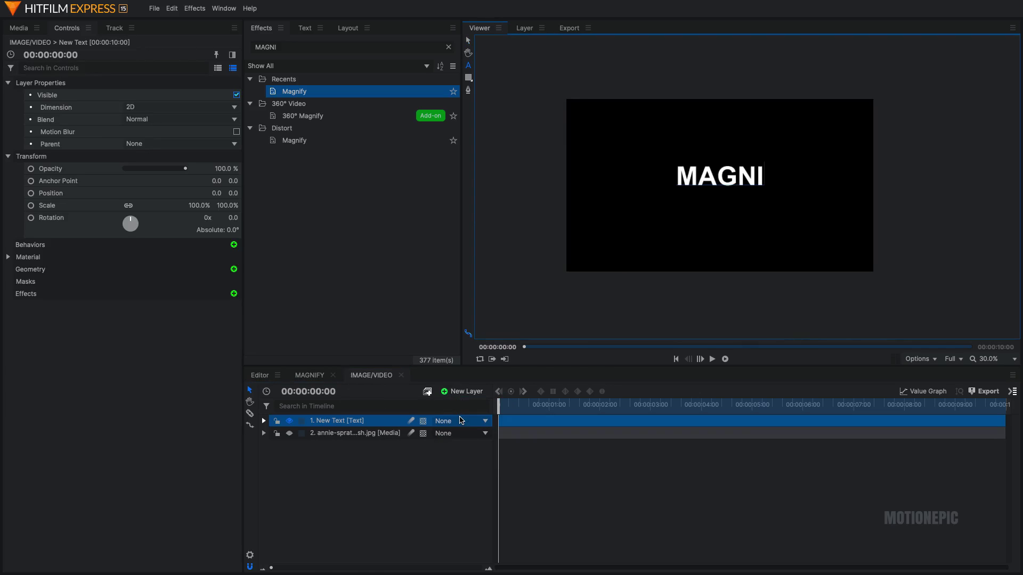
text(FY!)
key(ctrl+a)
click(305, 27)
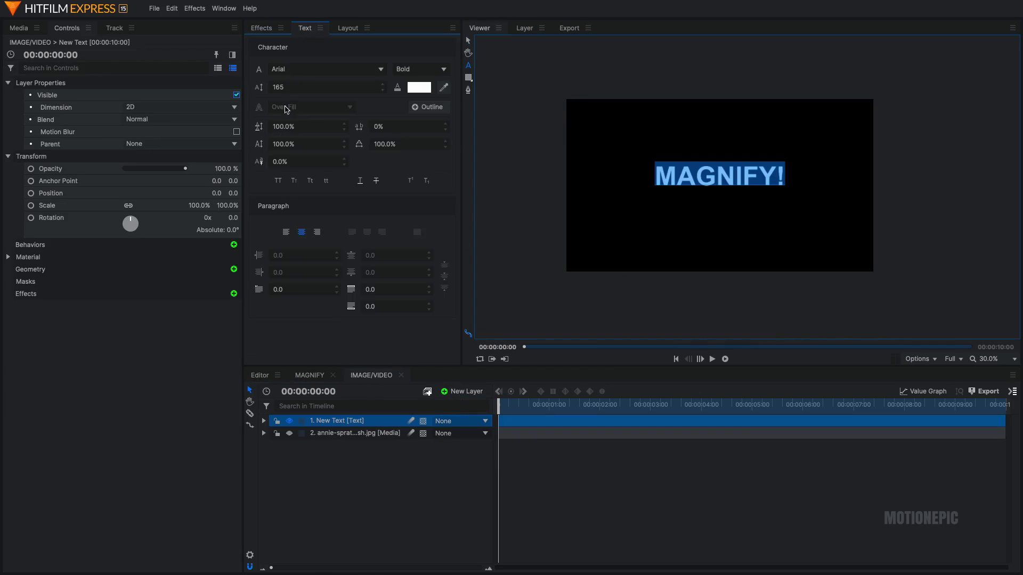
drag(286, 92, 356, 92)
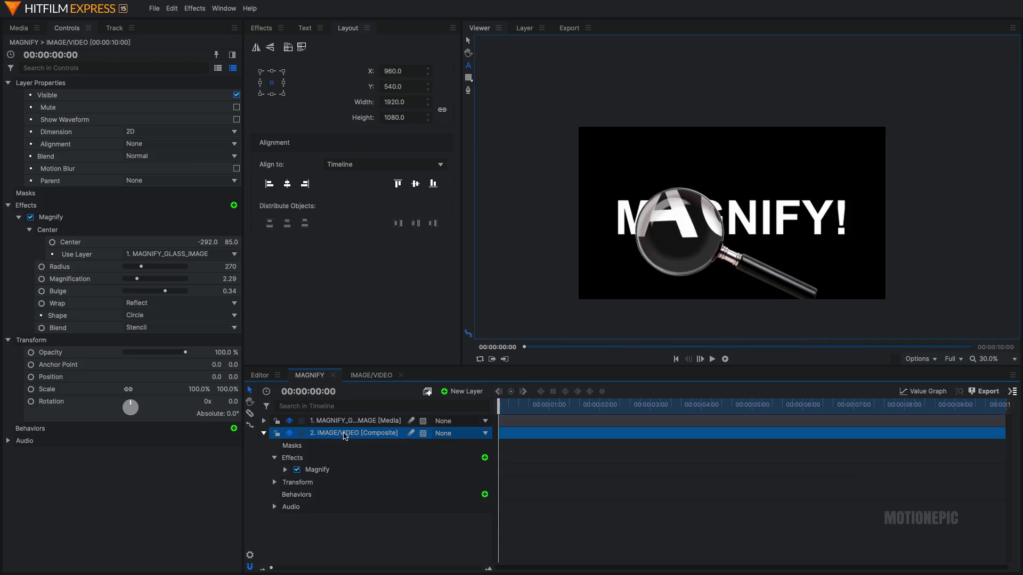
Move the magnifying glass layer across the MAGNIFY! text so it rests over "MA".
click(346, 421)
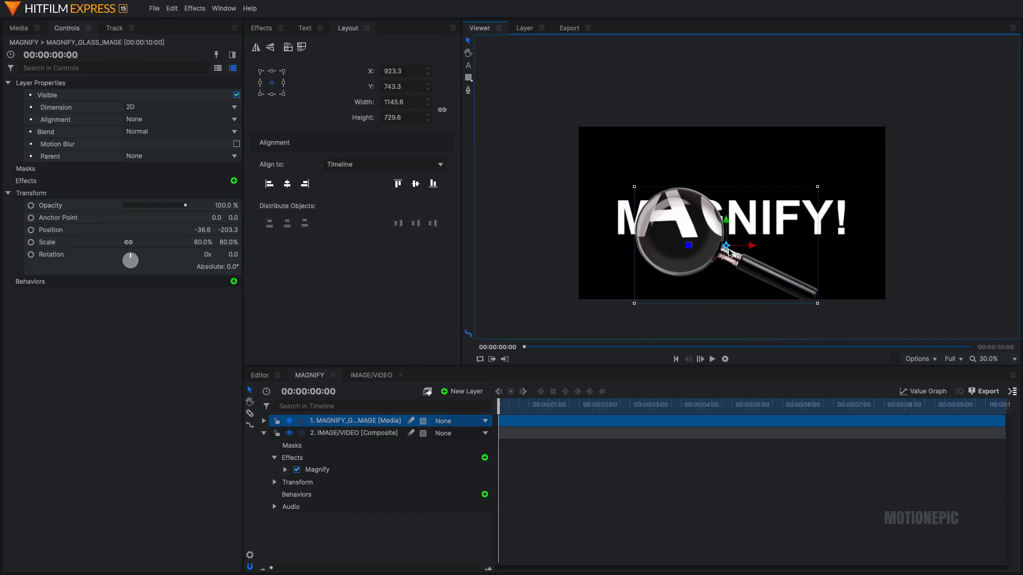
mouse_move(729, 252)
mouse_down()
mouse_move(862, 258)
mouse_move(855, 236)
mouse_move(922, 246)
mouse_move(810, 269)
mouse_move(730, 262)
mouse_move(728, 247)
mouse_move(711, 248)
mouse_up()
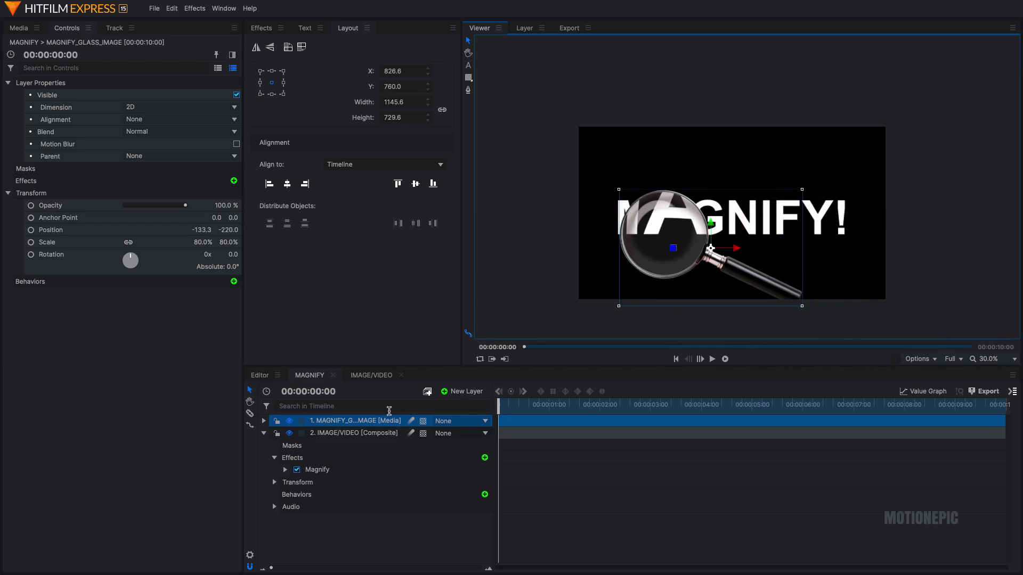